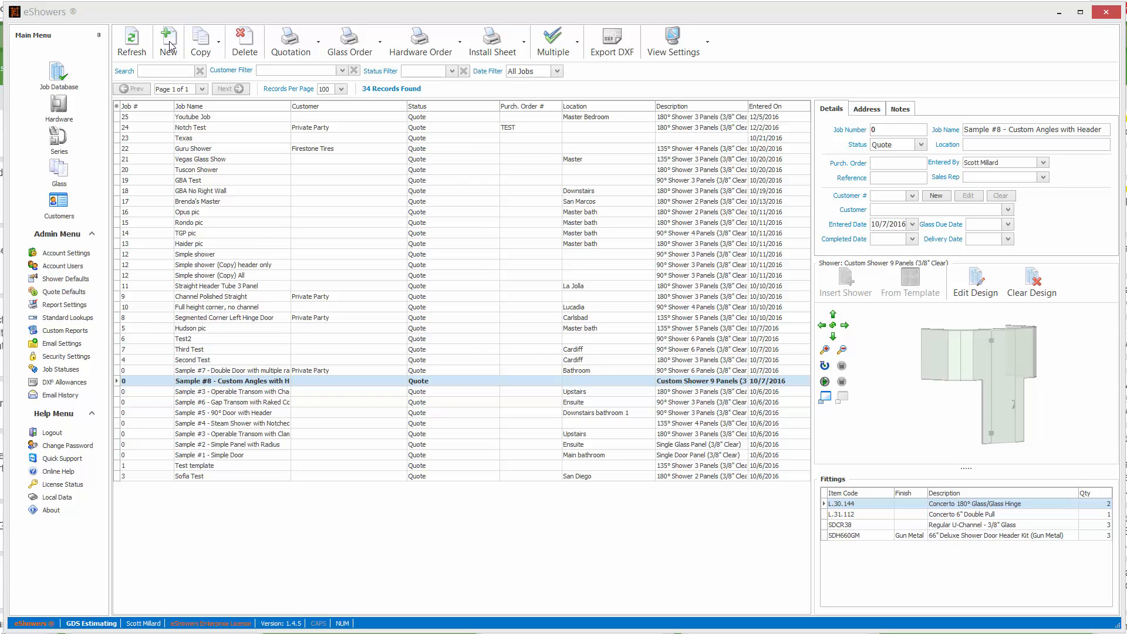
Create a new job named Youtube 2 and save it.
{"action": "left_click", "coordinate": [168, 42]}
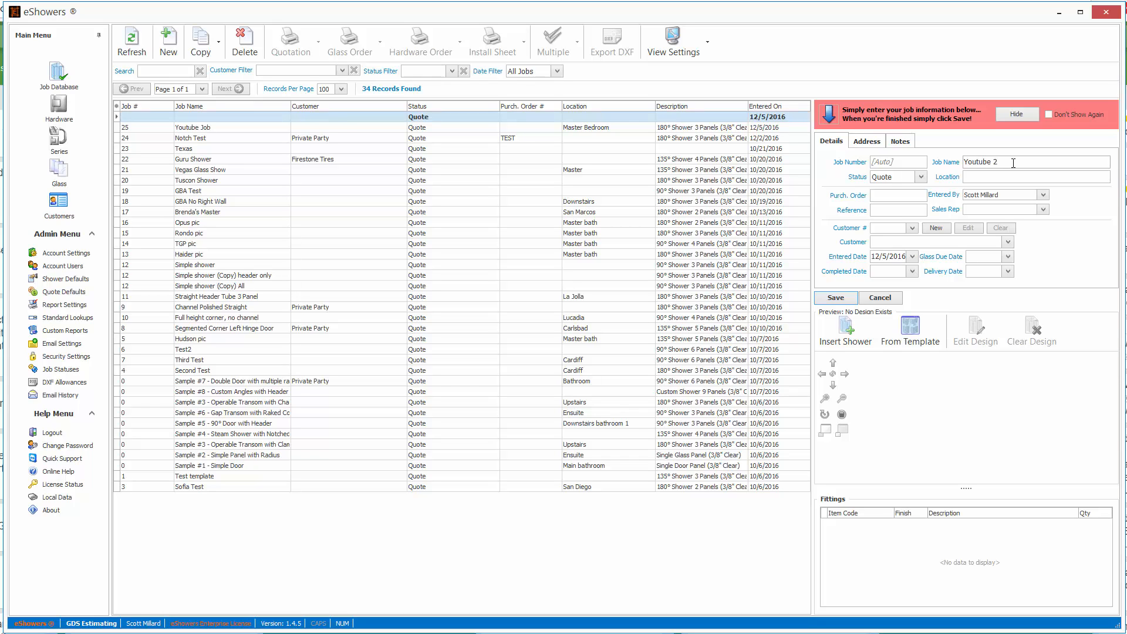
{"action": "type", "text": "Youtube 2"}
{"action": "key", "text": "Tab"}
{"action": "key", "text": "Tab"}
{"action": "left_click", "coordinate": [848, 295]}
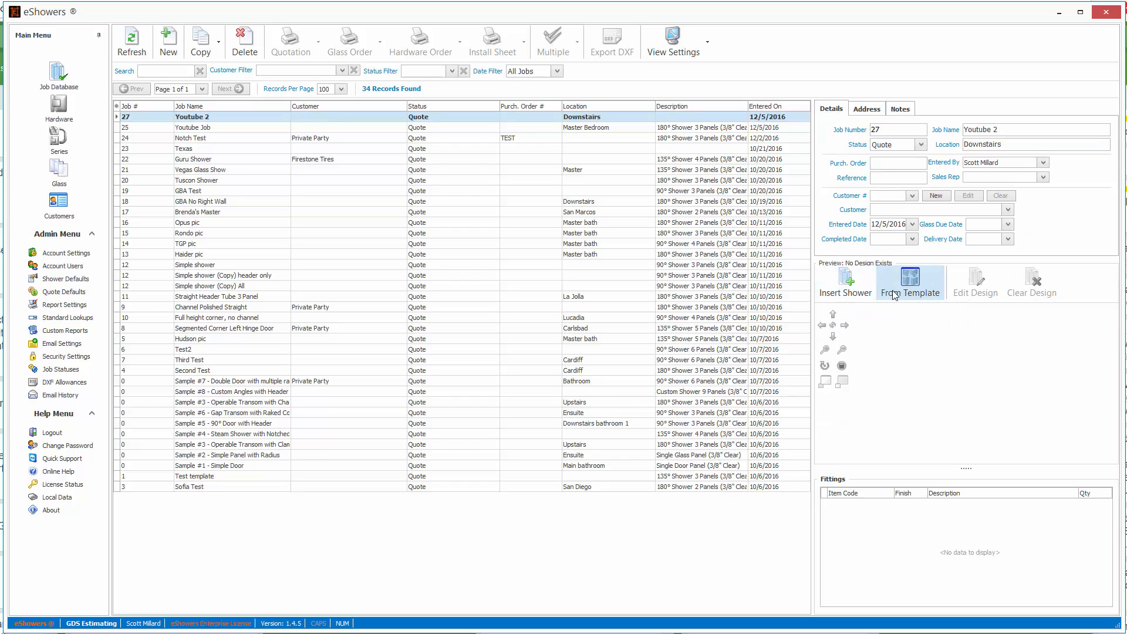
Open the shower builder for the job and add a left-hinged door panel.
{"action": "left_click", "coordinate": [840, 291]}
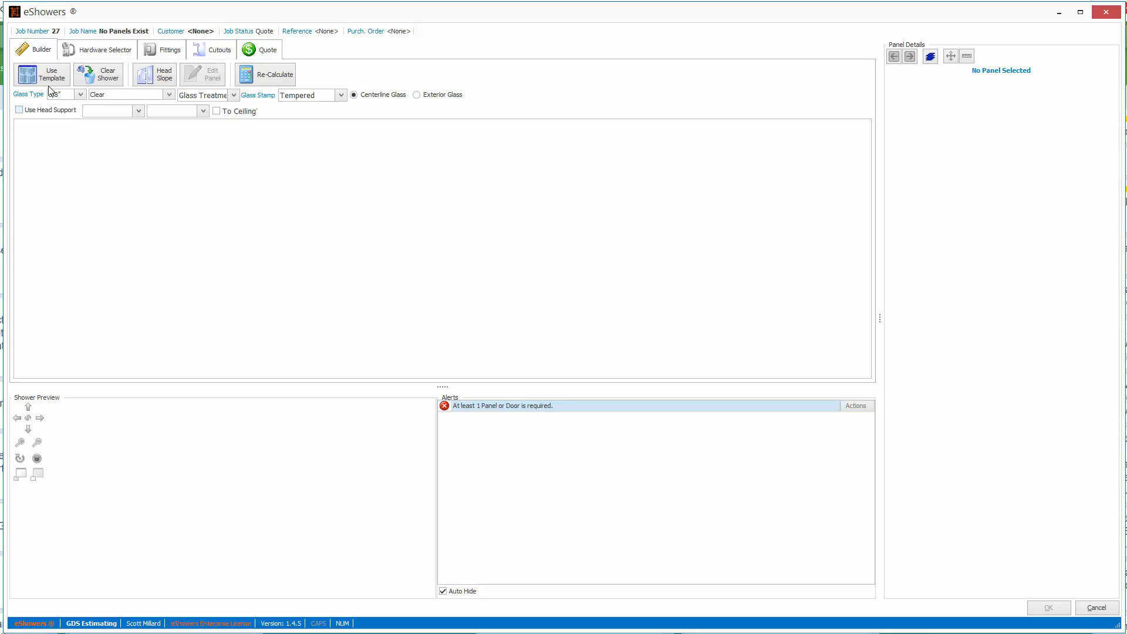
{"action": "right_click", "coordinate": [61, 171]}
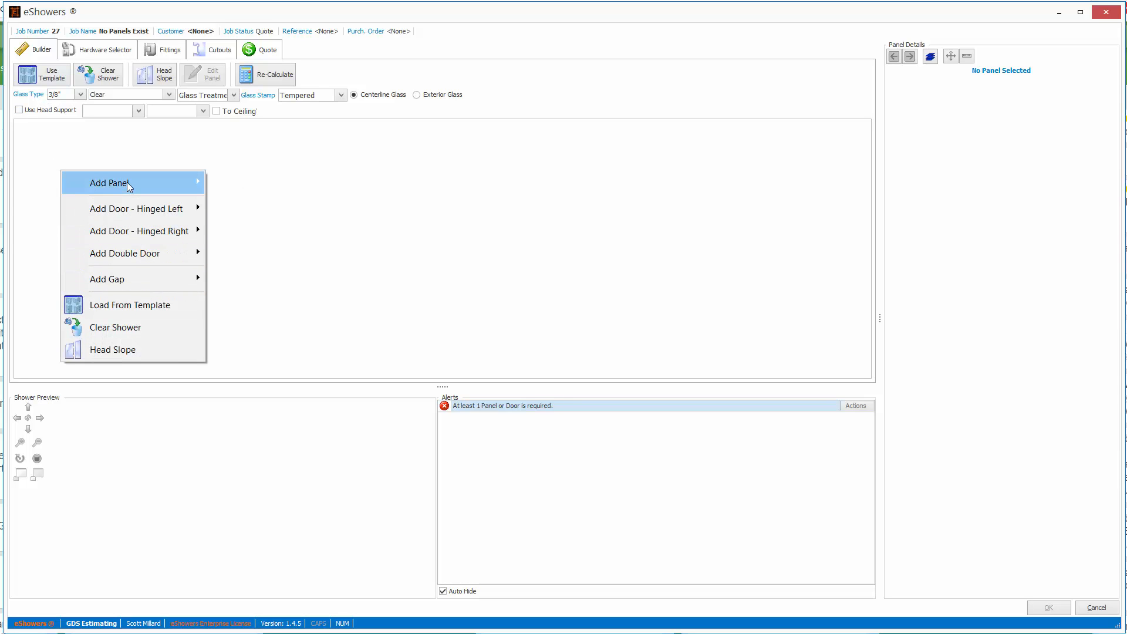
{"action": "mouse_move", "coordinate": [135, 211]}
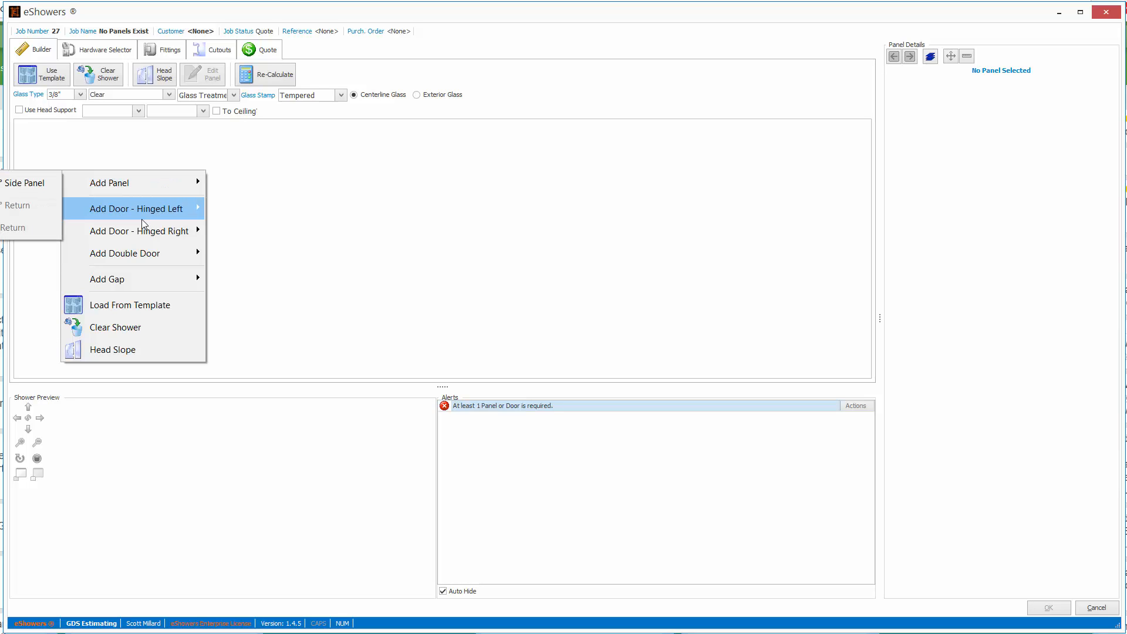
{"action": "left_click", "coordinate": [30, 211]}
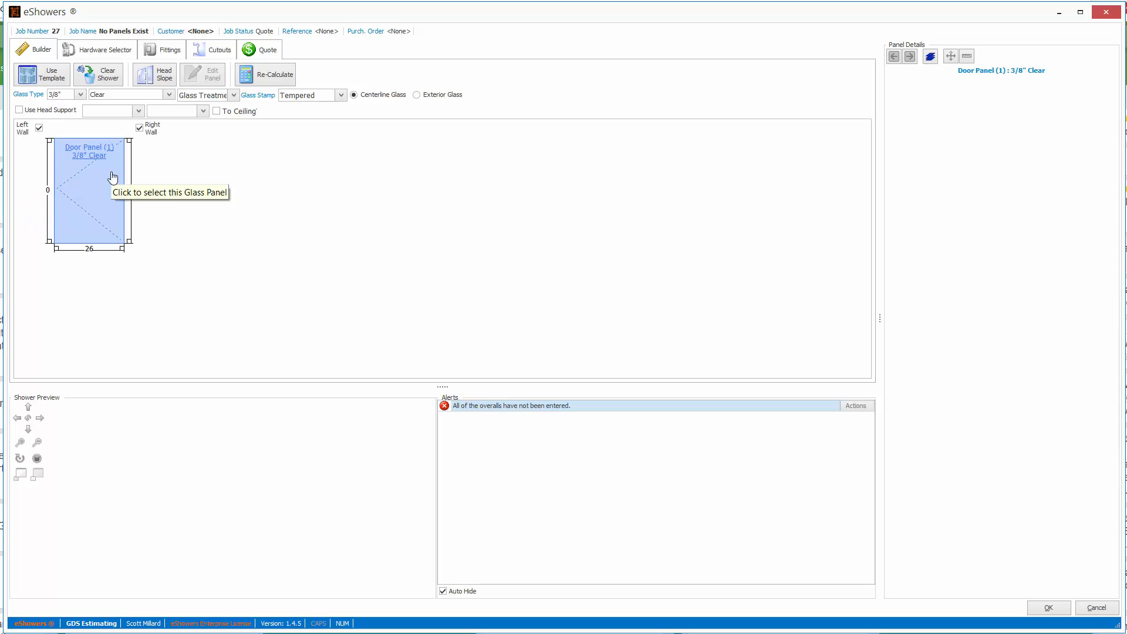
Add a 180° side panel after the door.
{"action": "right_click", "coordinate": [195, 183]}
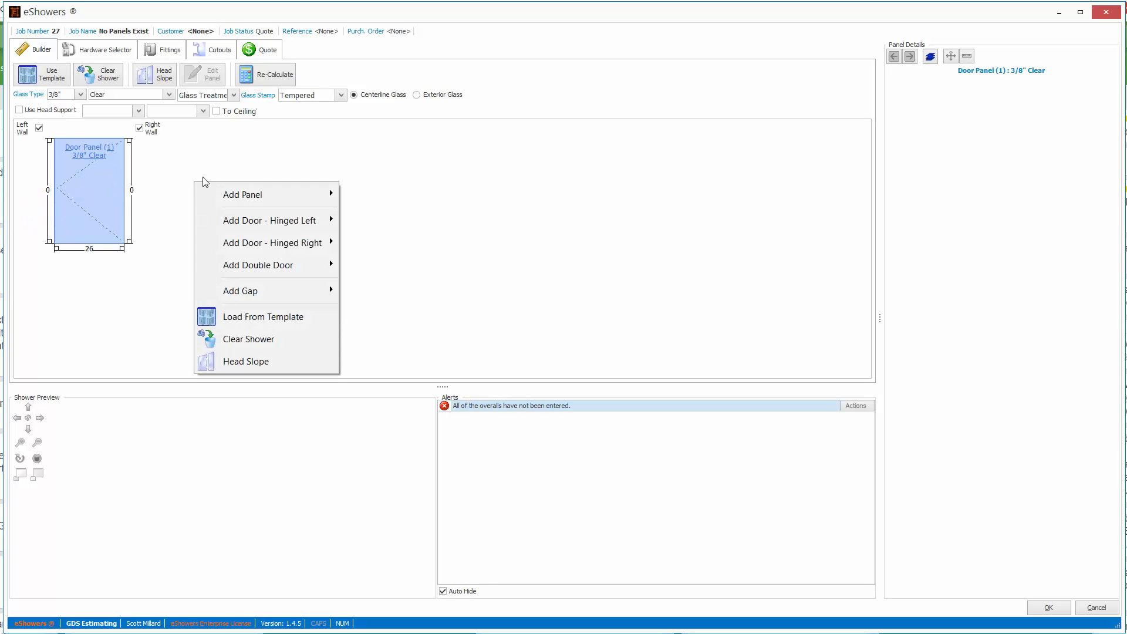
{"action": "mouse_move", "coordinate": [251, 196]}
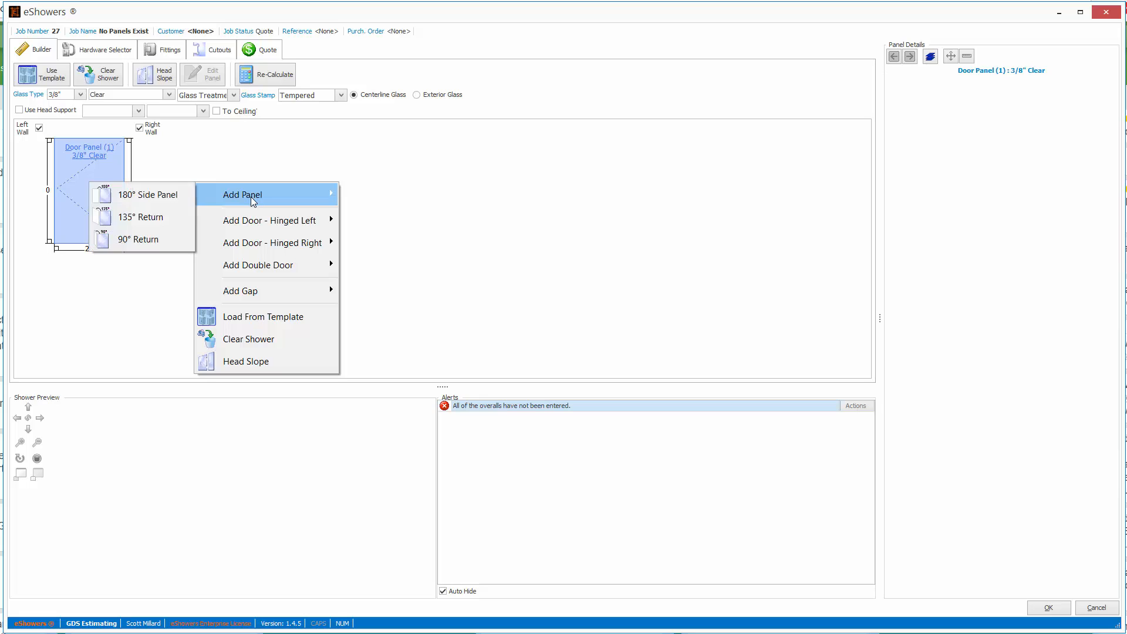
{"action": "left_click", "coordinate": [147, 200]}
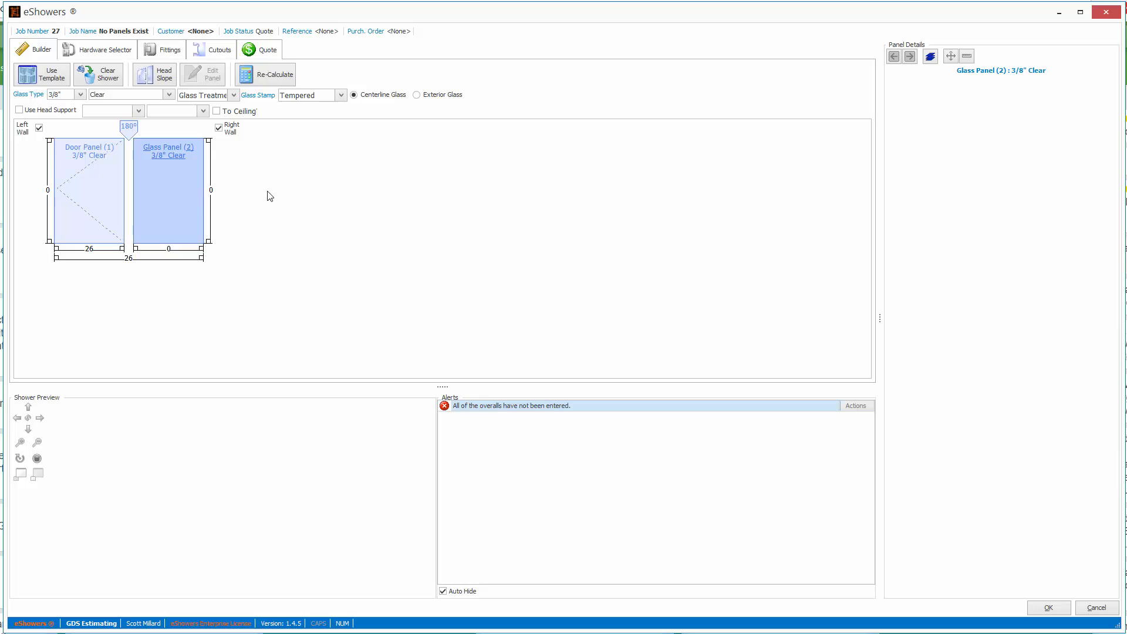
Add a 90° return panel after the side panel.
{"action": "right_click", "coordinate": [306, 186]}
{"action": "mouse_move", "coordinate": [367, 195]}
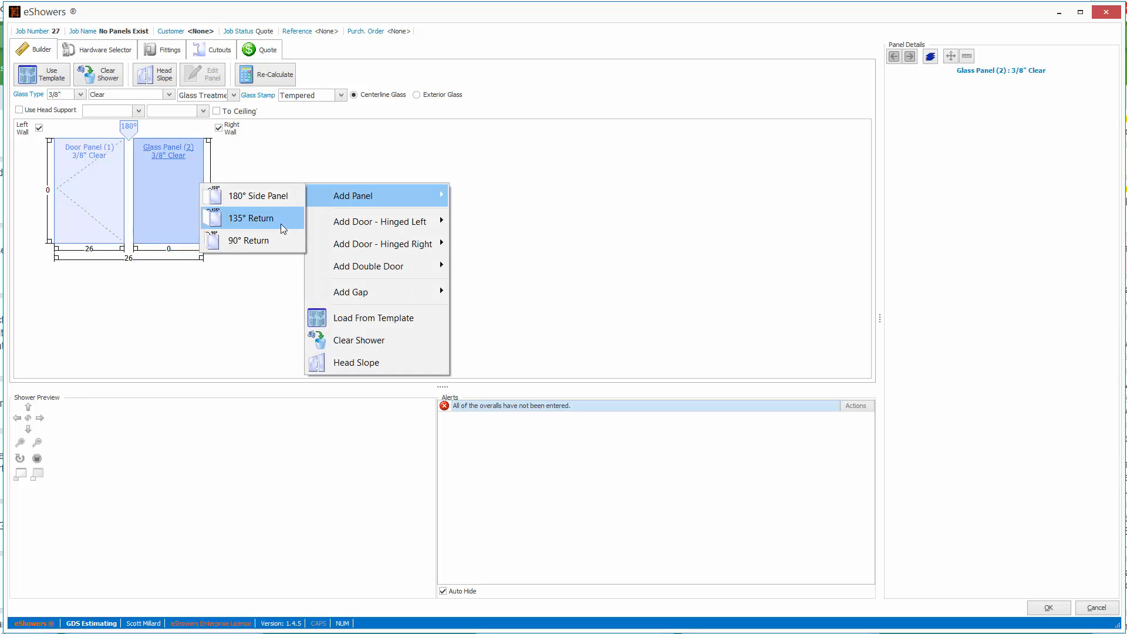
{"action": "left_click", "coordinate": [263, 243]}
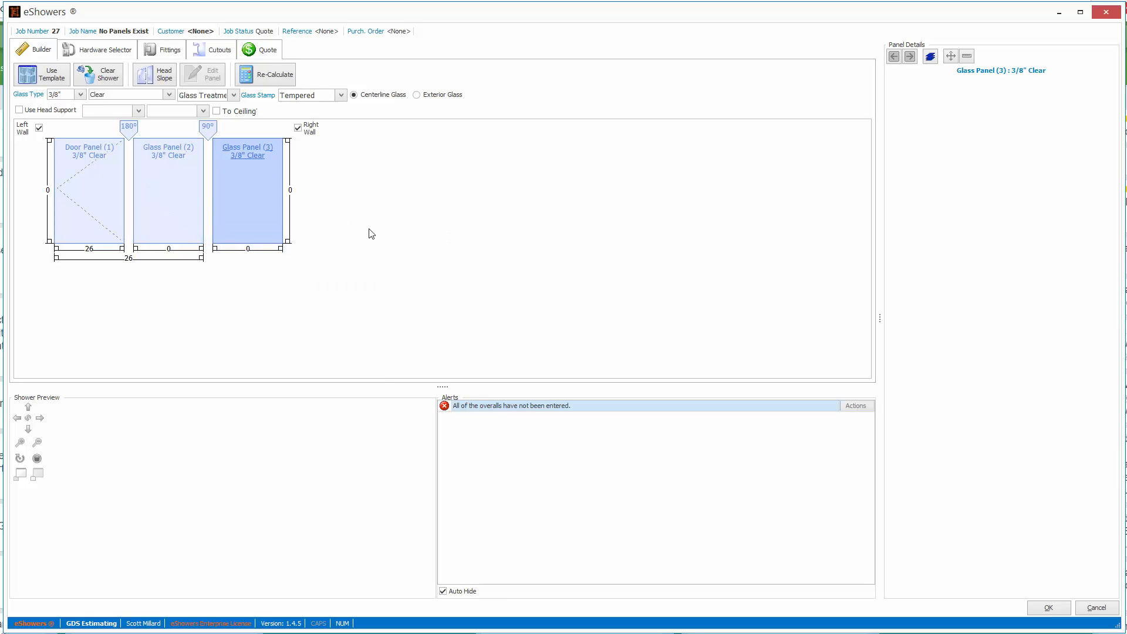
Add another 180° side panel at the end and give it a buttress/kneewall.
{"action": "right_click", "coordinate": [393, 196]}
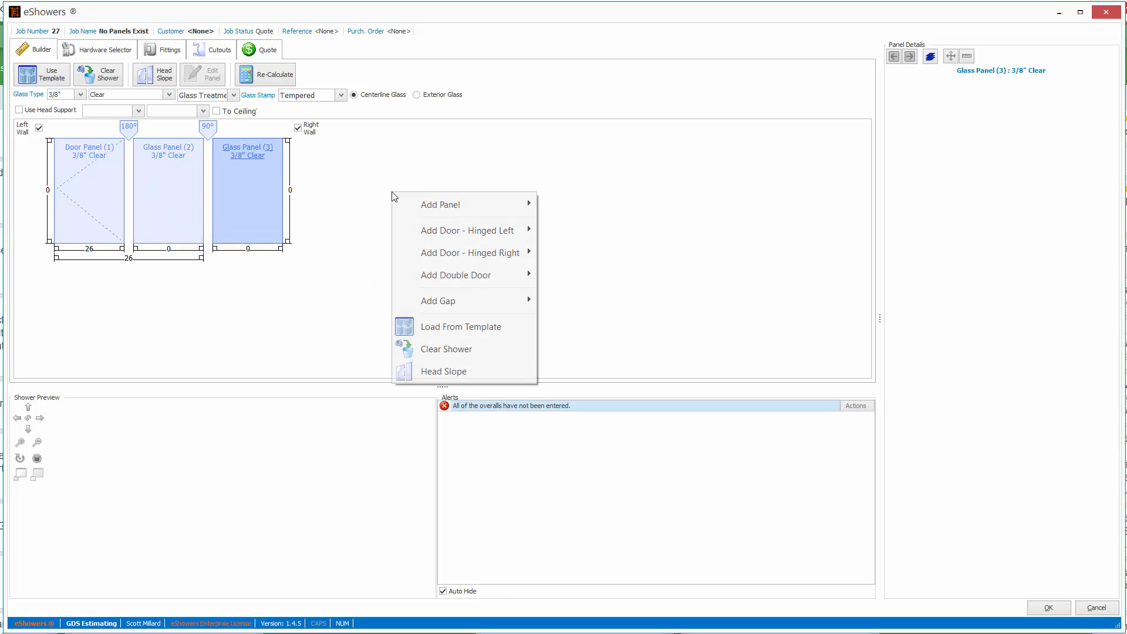
{"action": "mouse_move", "coordinate": [458, 211]}
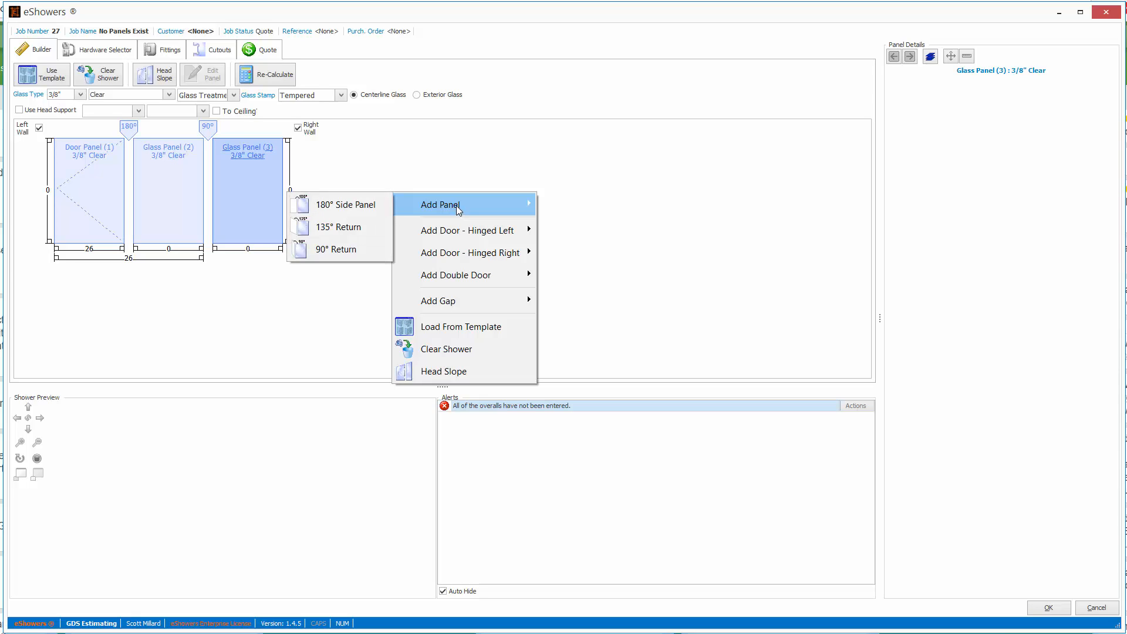
{"action": "left_click", "coordinate": [360, 204]}
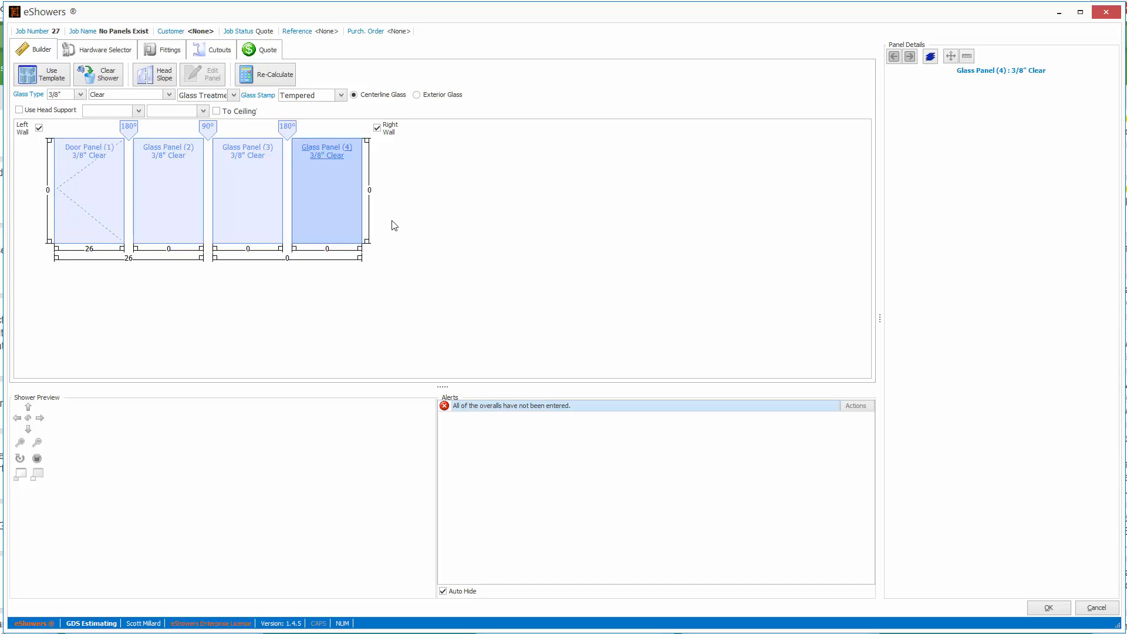
{"action": "right_click", "coordinate": [328, 210]}
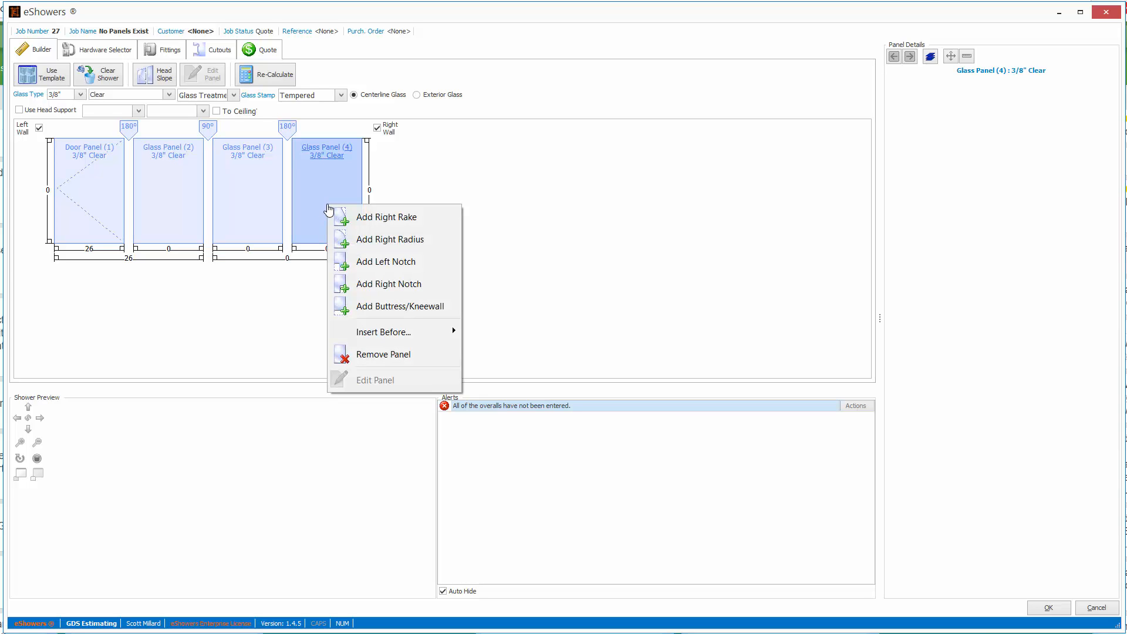
{"action": "left_click", "coordinate": [357, 309]}
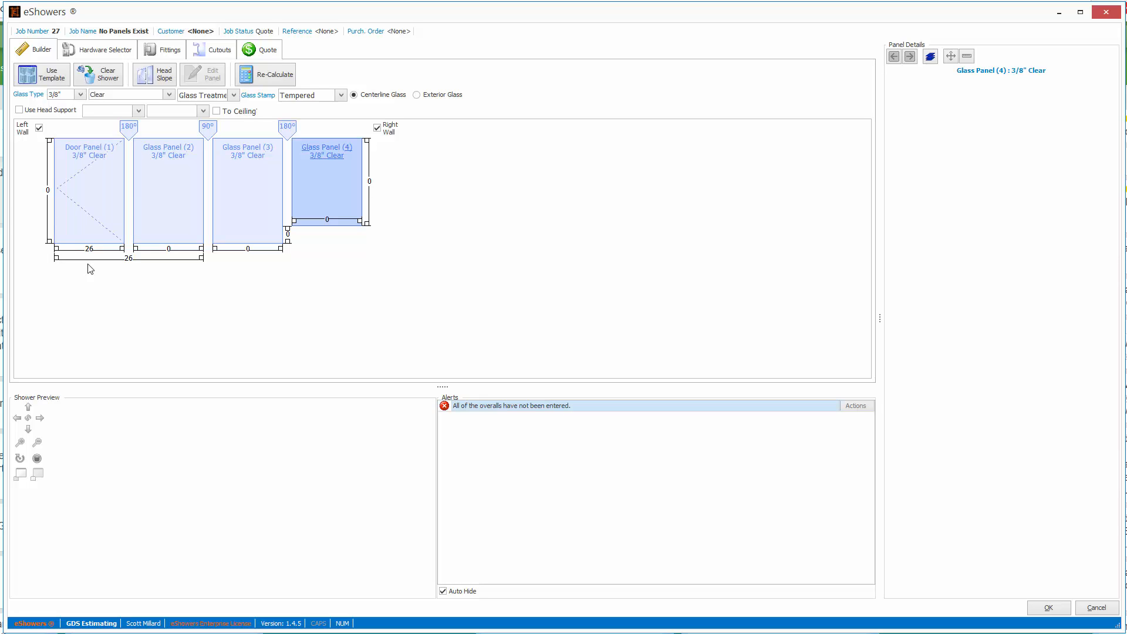
Set the door panel's height to 72.
{"action": "left_click", "coordinate": [49, 191]}
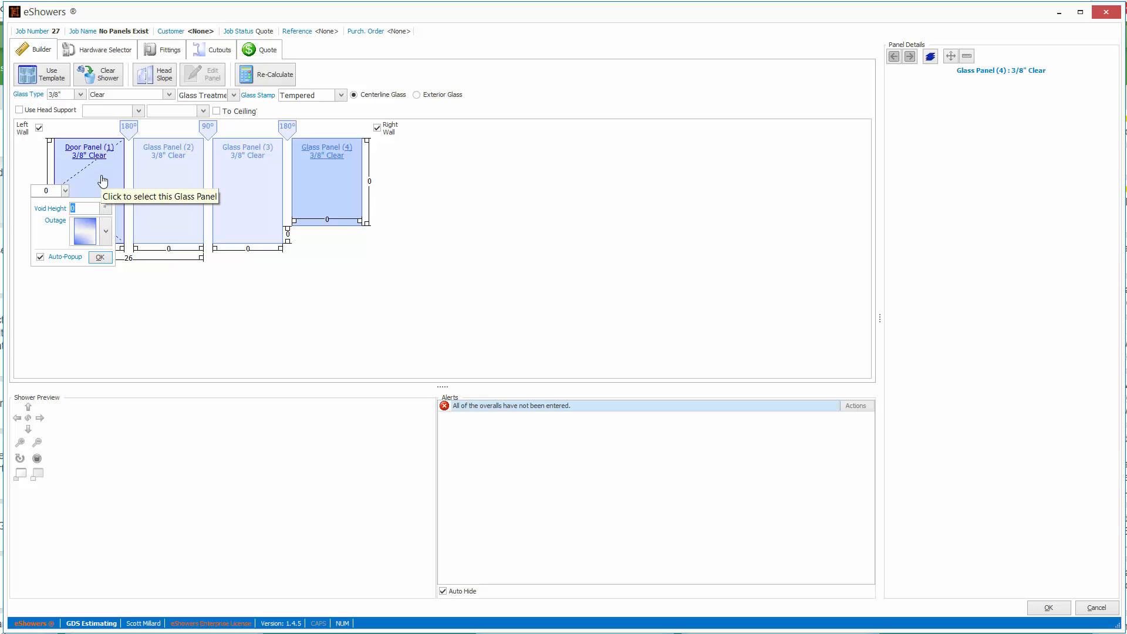
{"action": "type", "text": "7"}
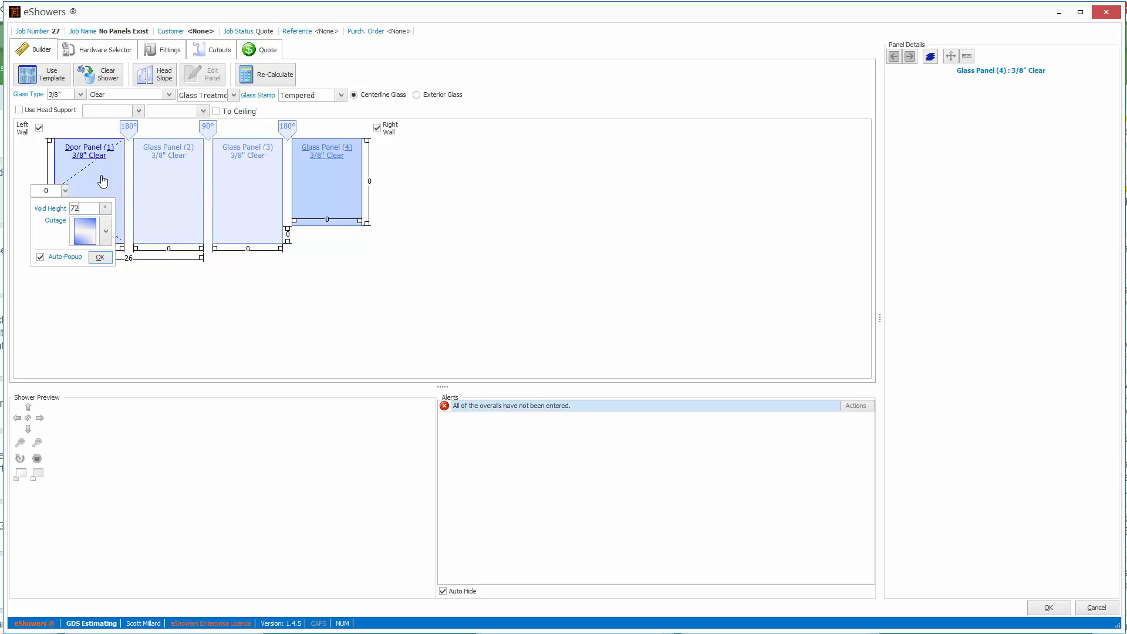
{"action": "type", "text": "2"}
{"action": "key", "text": "Return"}
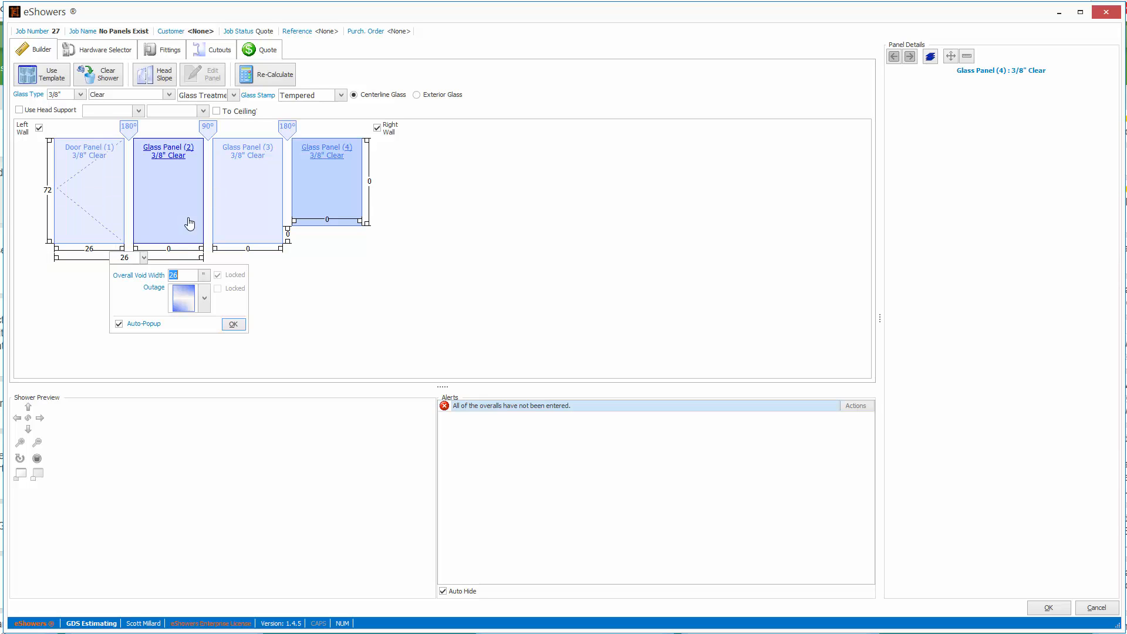
Set the second panel's width to 24 and the third panel's width to 20.
{"action": "left_click", "coordinate": [169, 253]}
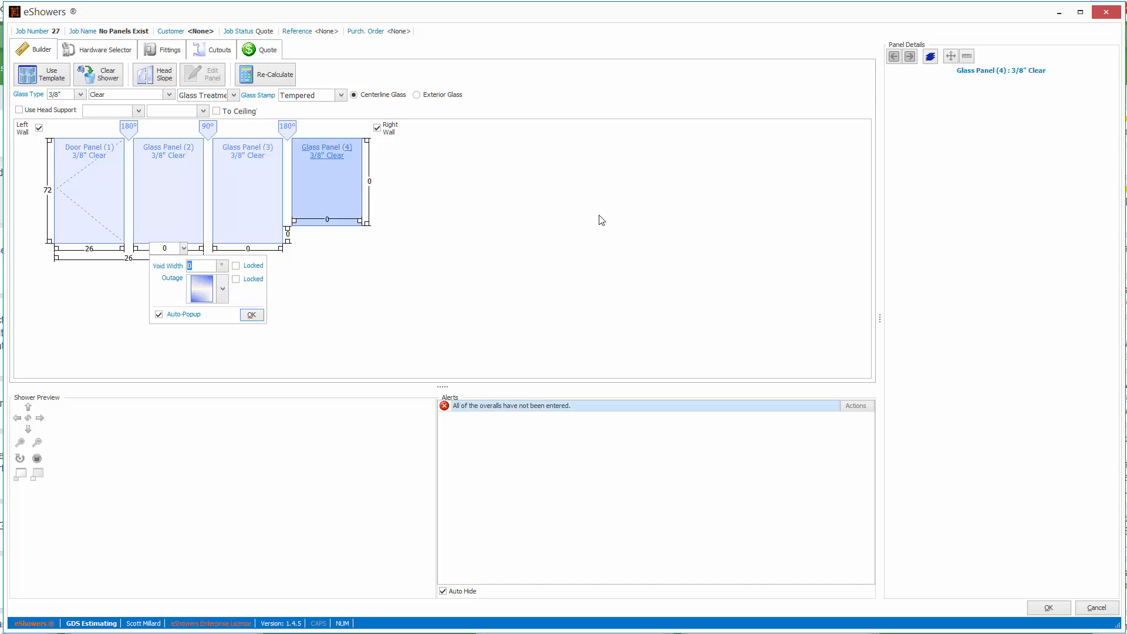
{"action": "type", "text": "24"}
{"action": "left_click", "coordinate": [251, 314]}
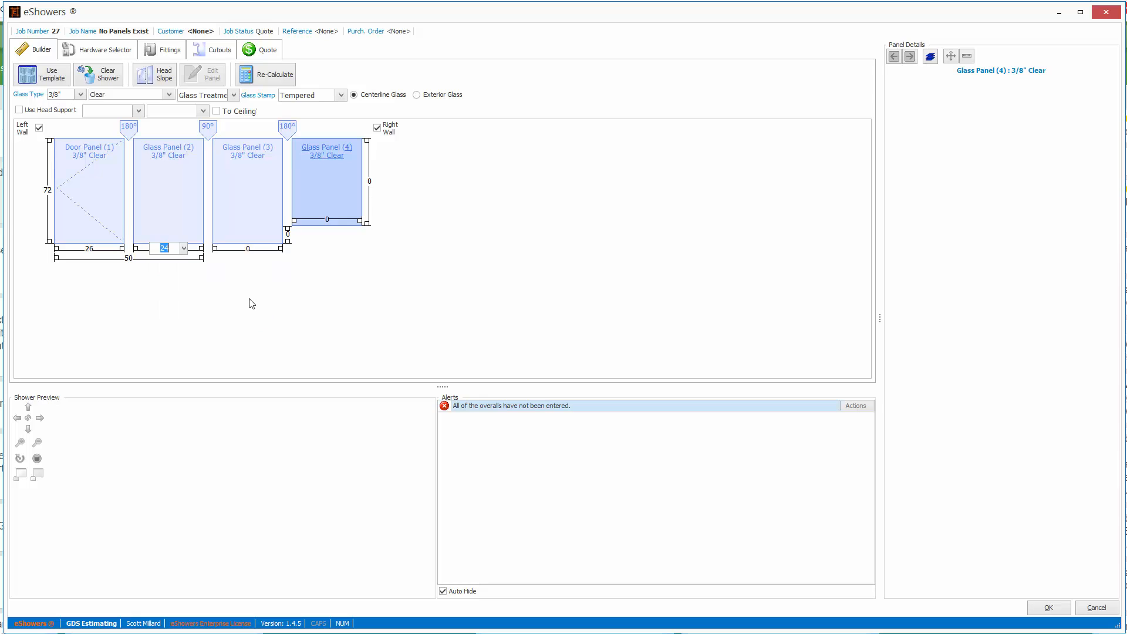
{"action": "left_click", "coordinate": [247, 249]}
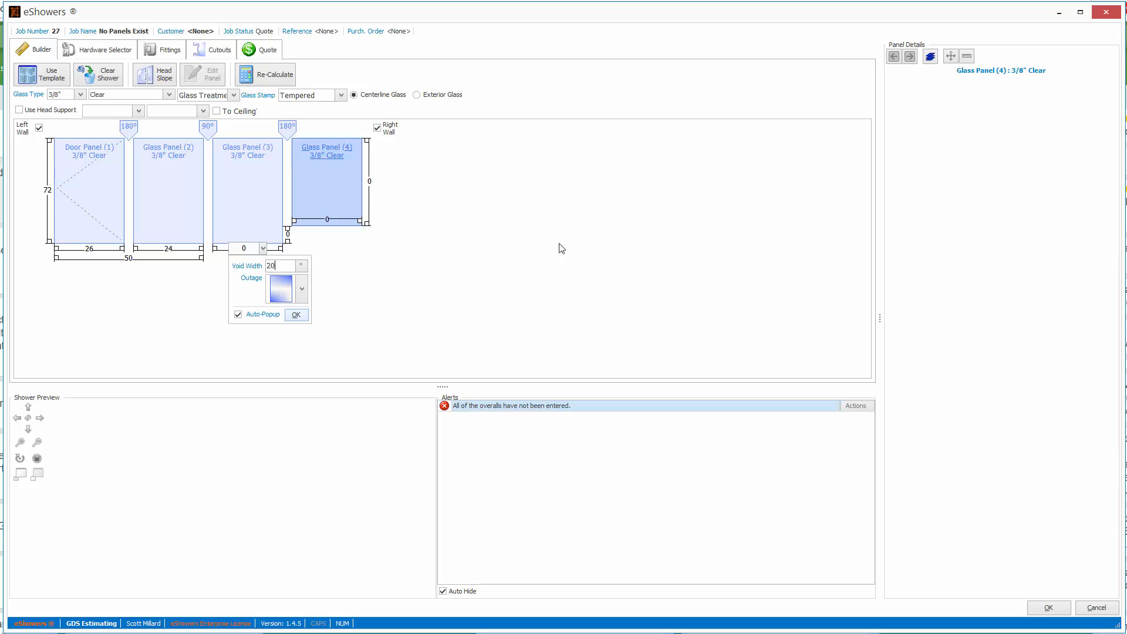
{"action": "left_click", "coordinate": [296, 315]}
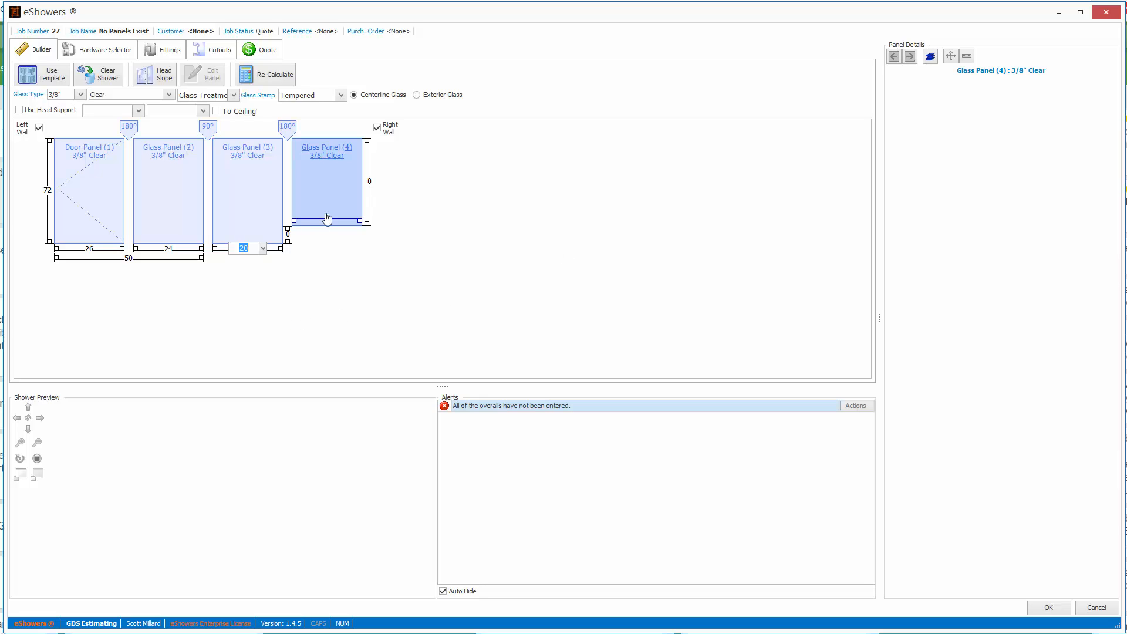
Set the kneewall's height to 24.
{"action": "left_click", "coordinate": [288, 233]}
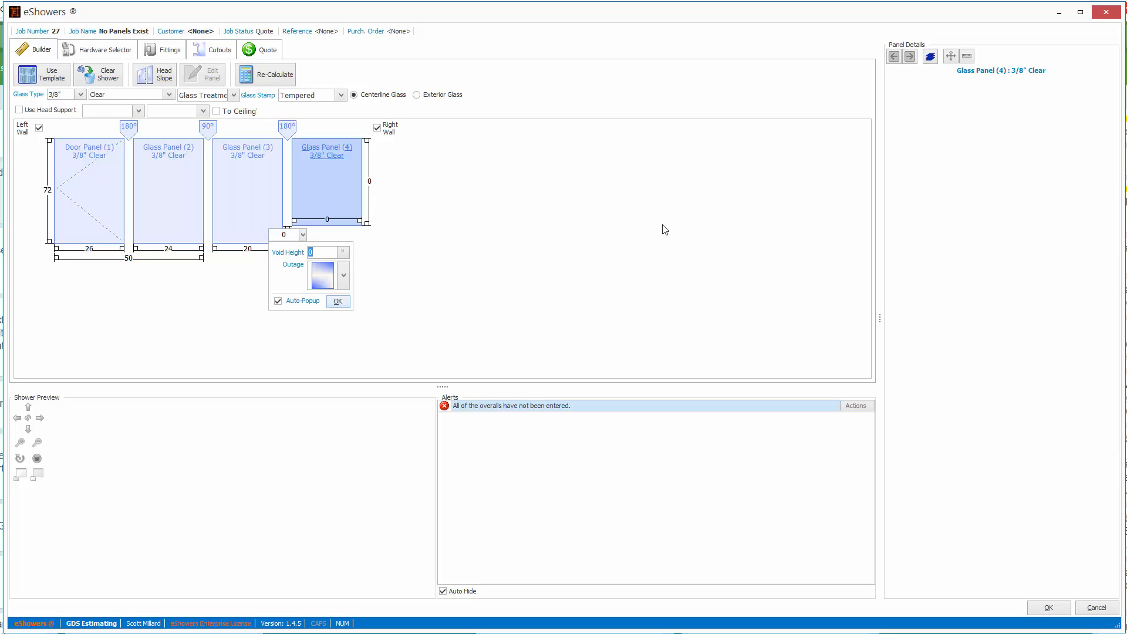
{"action": "type", "text": "24"}
{"action": "left_click", "coordinate": [338, 301]}
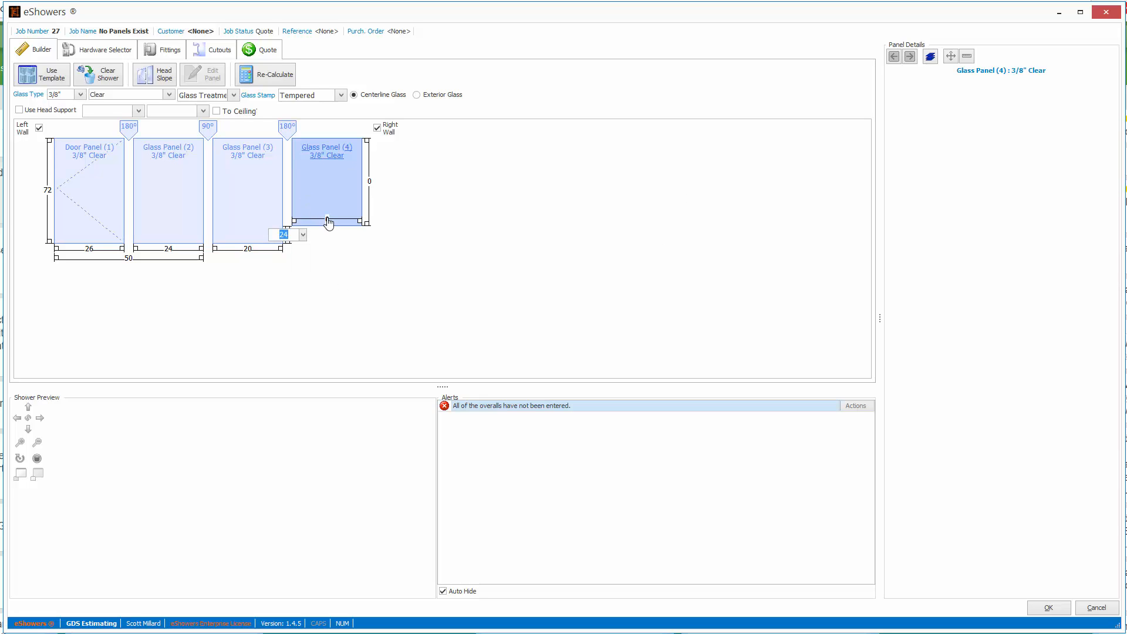
Set the fourth panel's width to 18 and its height to 48.
{"action": "left_click", "coordinate": [327, 220]}
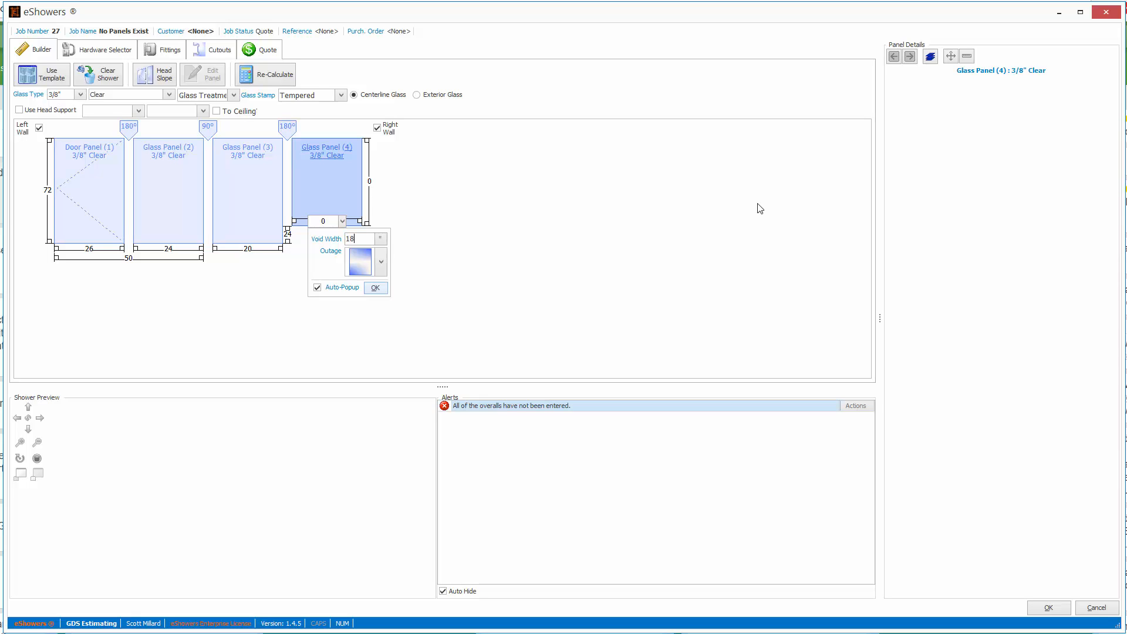
{"action": "left_click", "coordinate": [375, 287]}
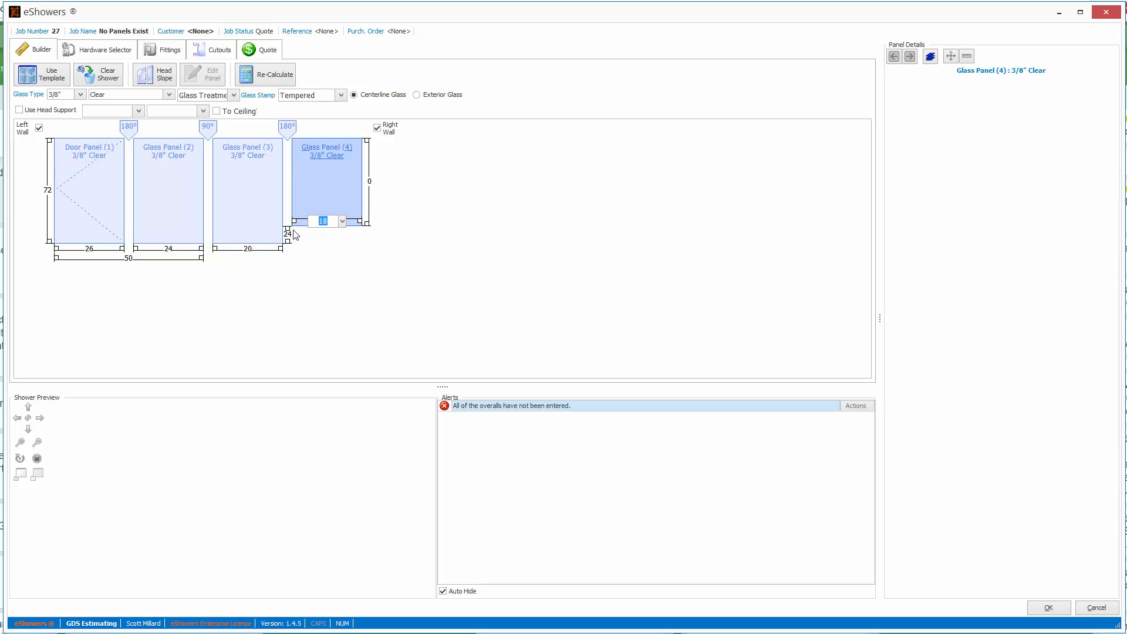
{"action": "left_click", "coordinate": [371, 189]}
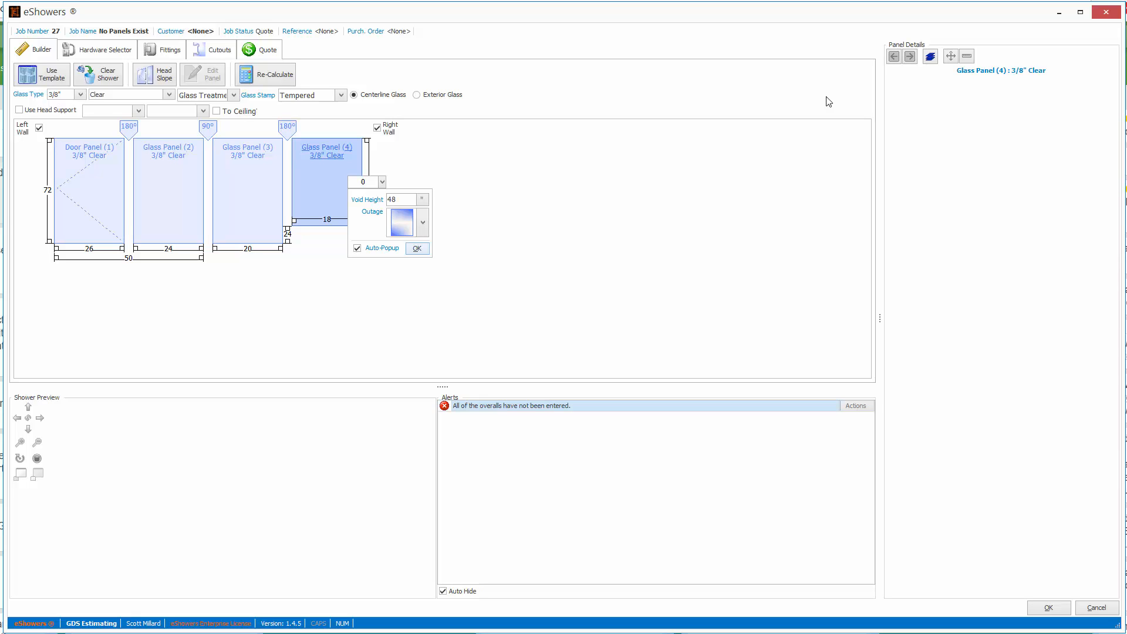
{"action": "left_click", "coordinate": [416, 249]}
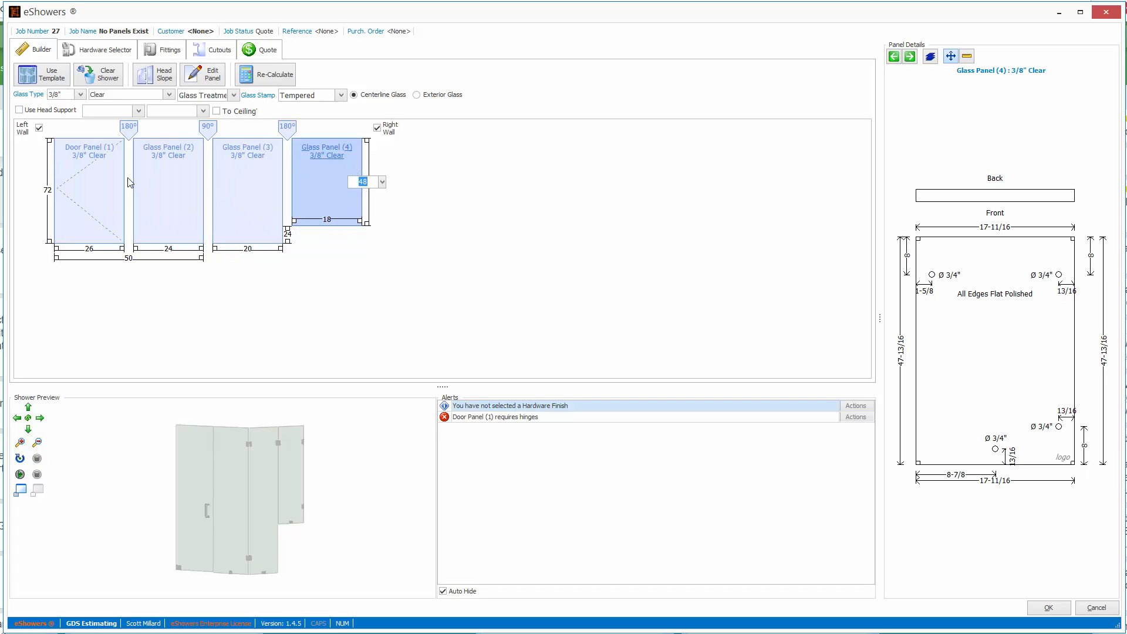
Try to insert a panel before the third glass panel.
{"action": "right_click", "coordinate": [233, 202]}
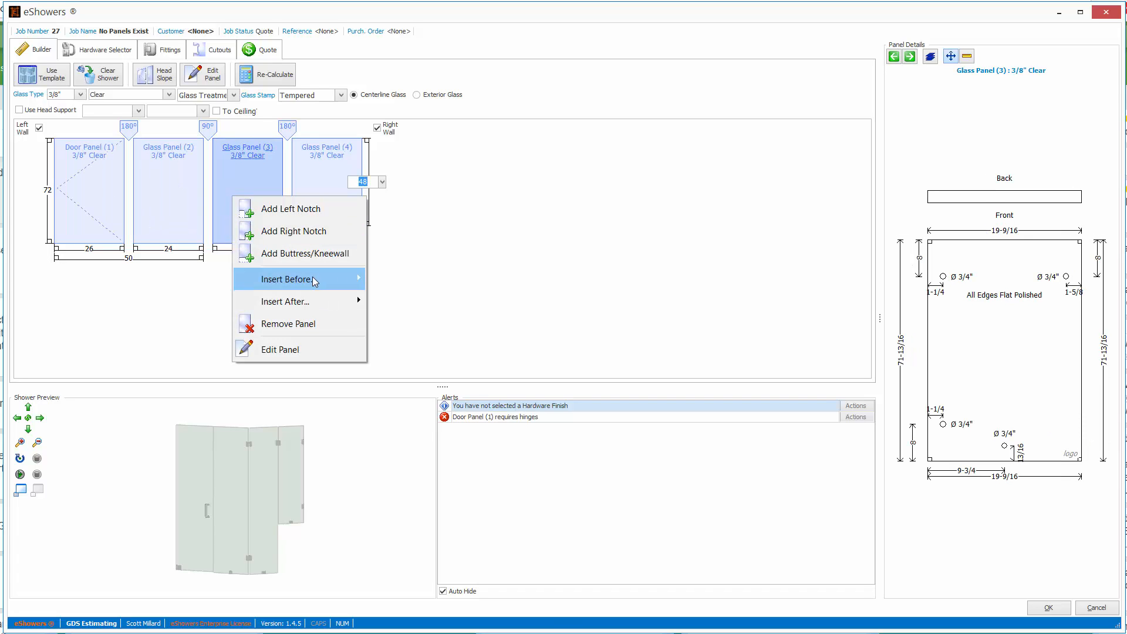
{"action": "left_click", "coordinate": [487, 275]}
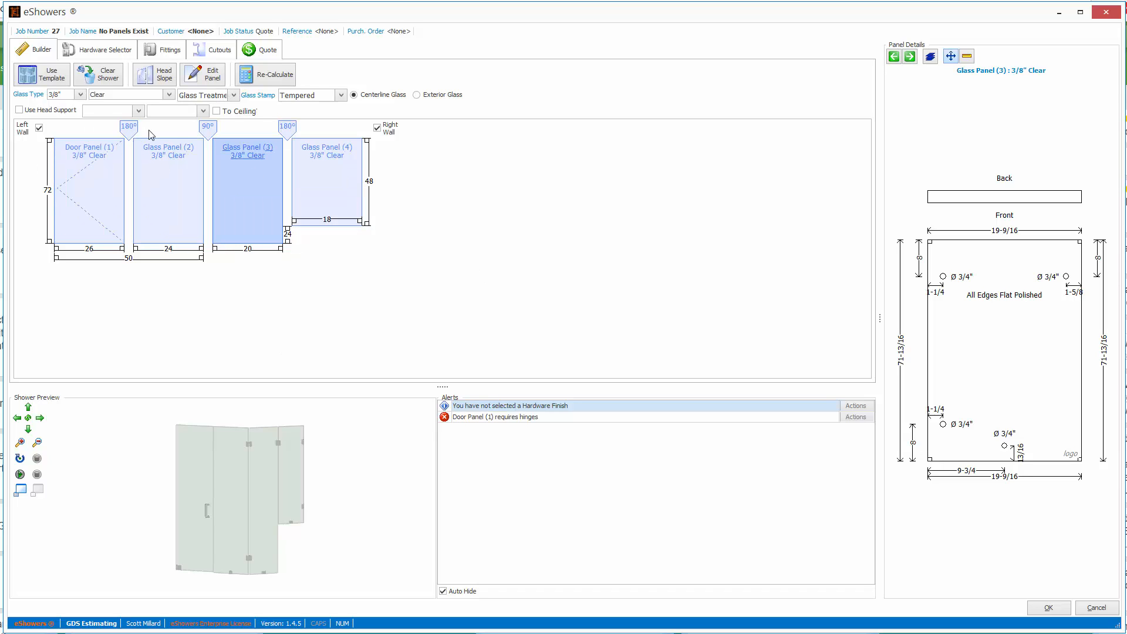
Set the hardware part finish to Satin Chrome and switch to standard hinges.
{"action": "left_click", "coordinate": [105, 53]}
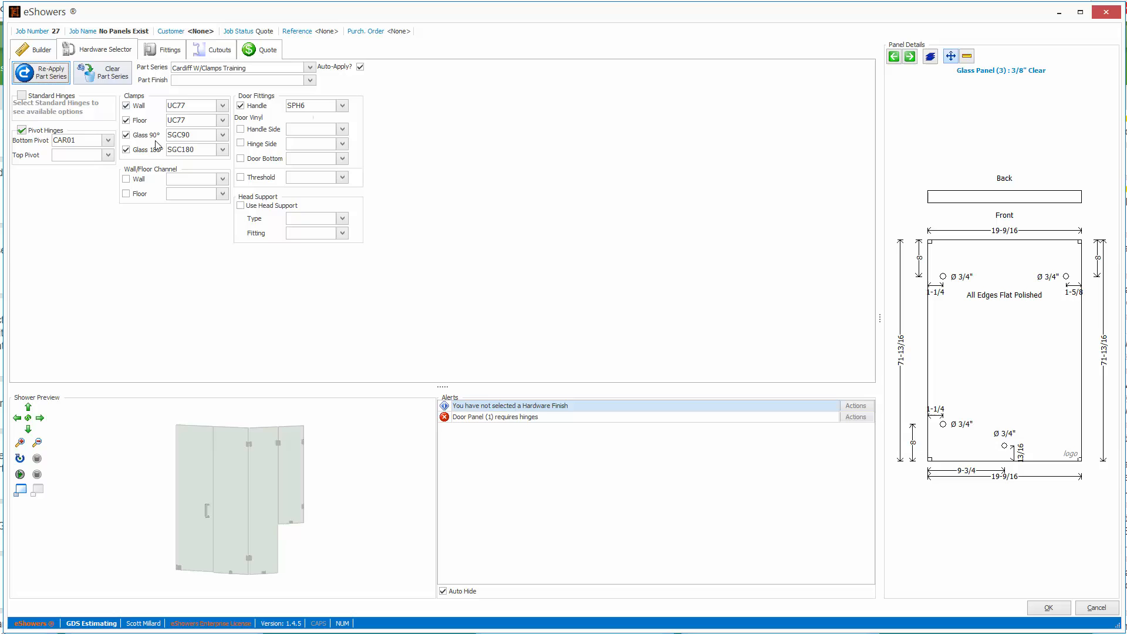
{"action": "left_click", "coordinate": [309, 80]}
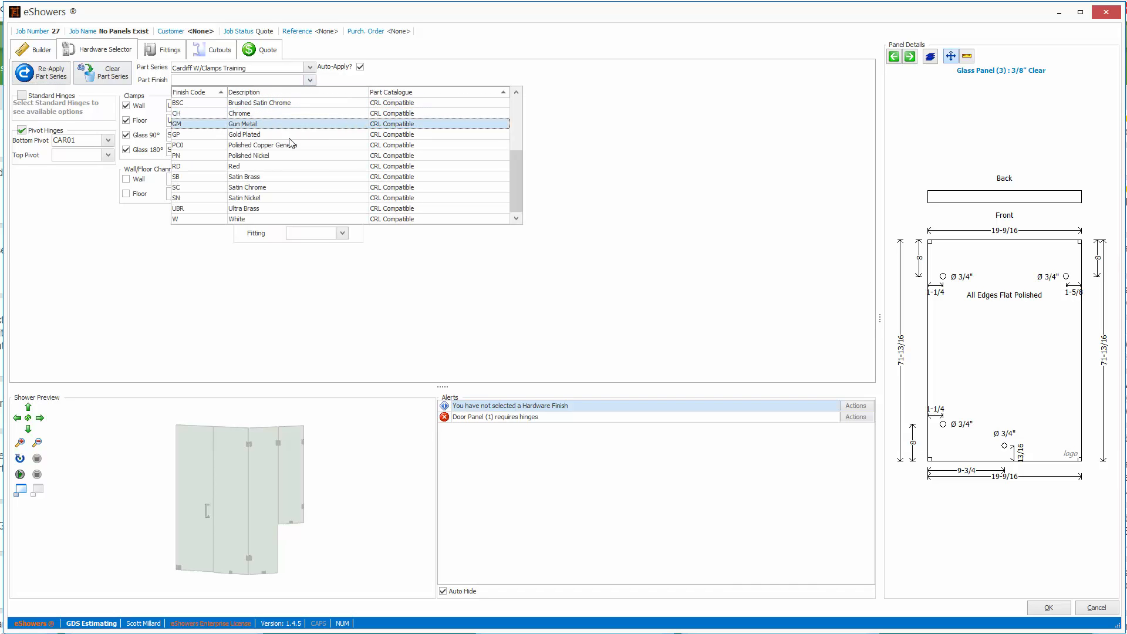
{"action": "left_click", "coordinate": [268, 188]}
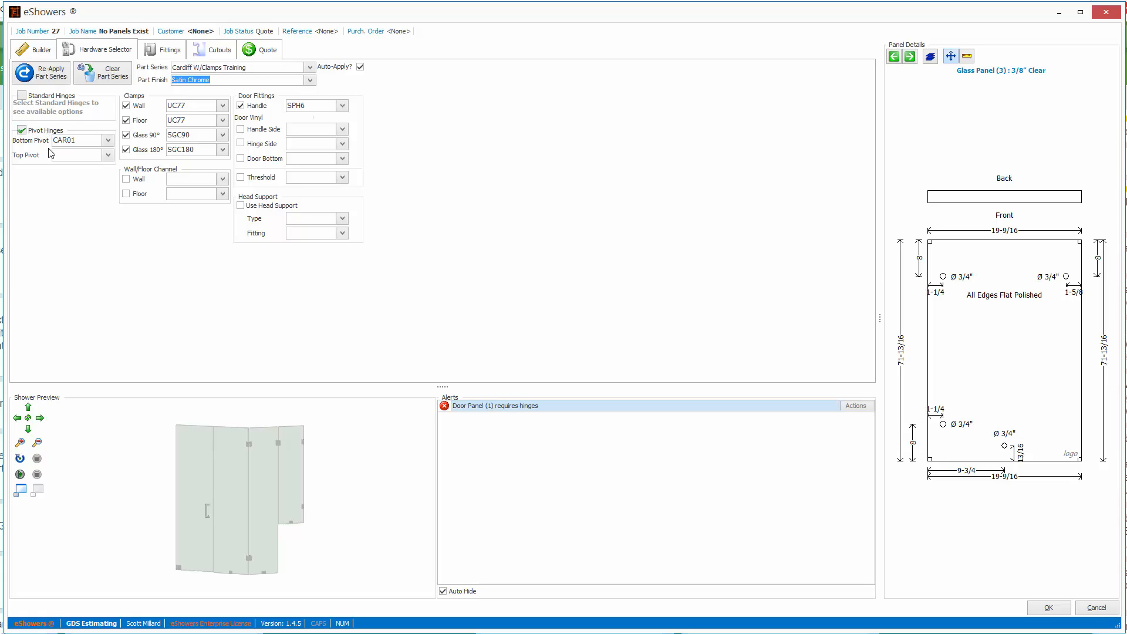
{"action": "left_click", "coordinate": [21, 96]}
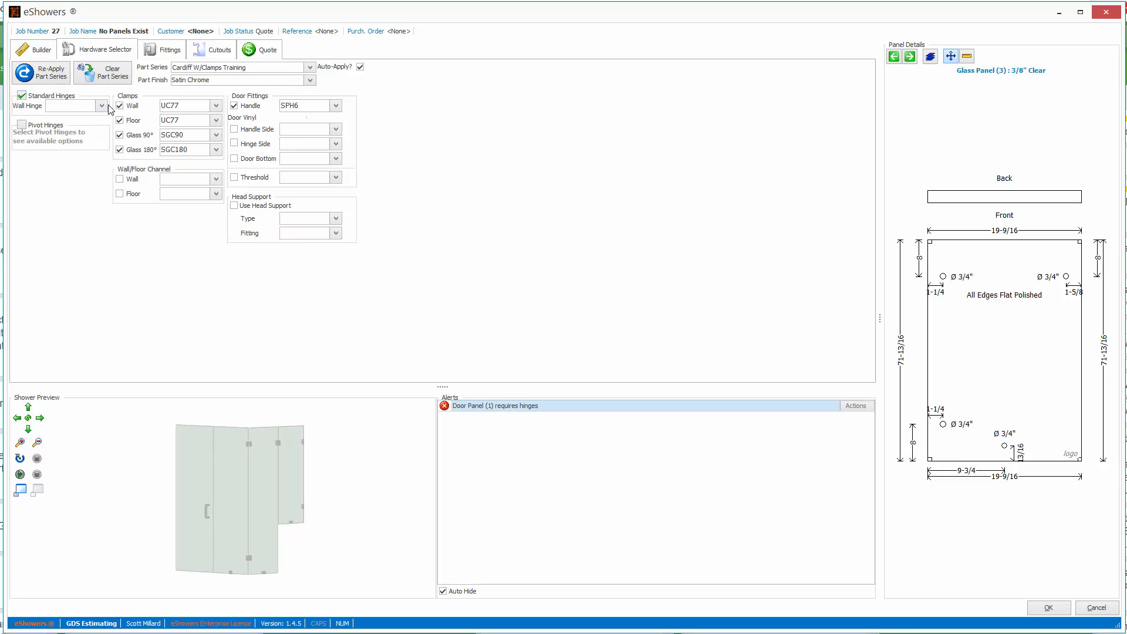
Set the wall hinge to 00462.
{"action": "left_click", "coordinate": [102, 107]}
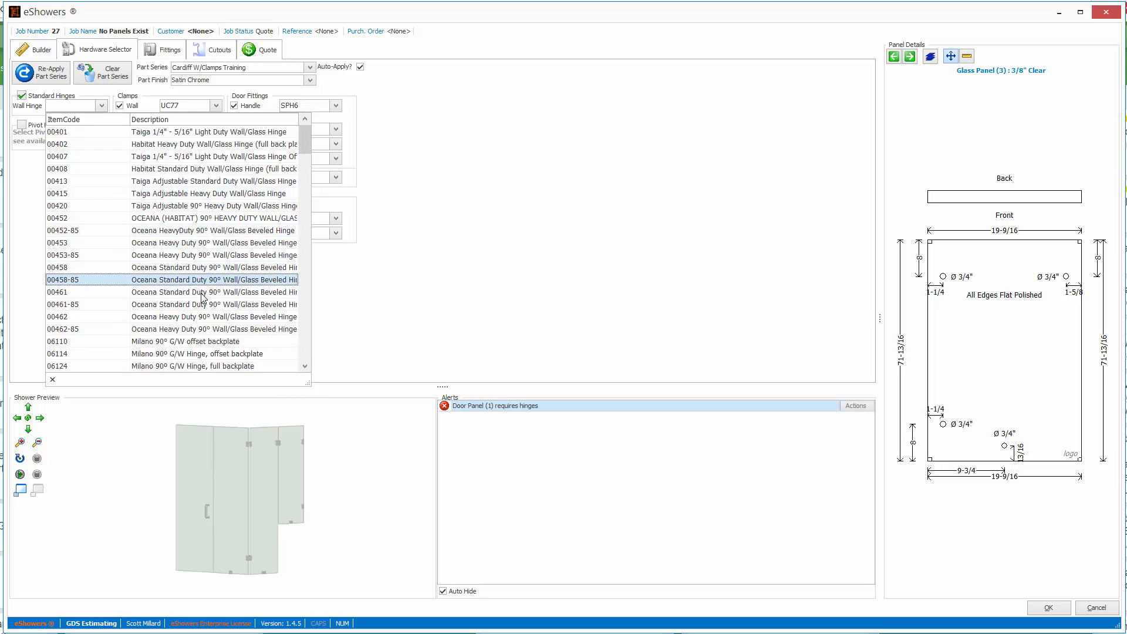
{"action": "left_click", "coordinate": [223, 317]}
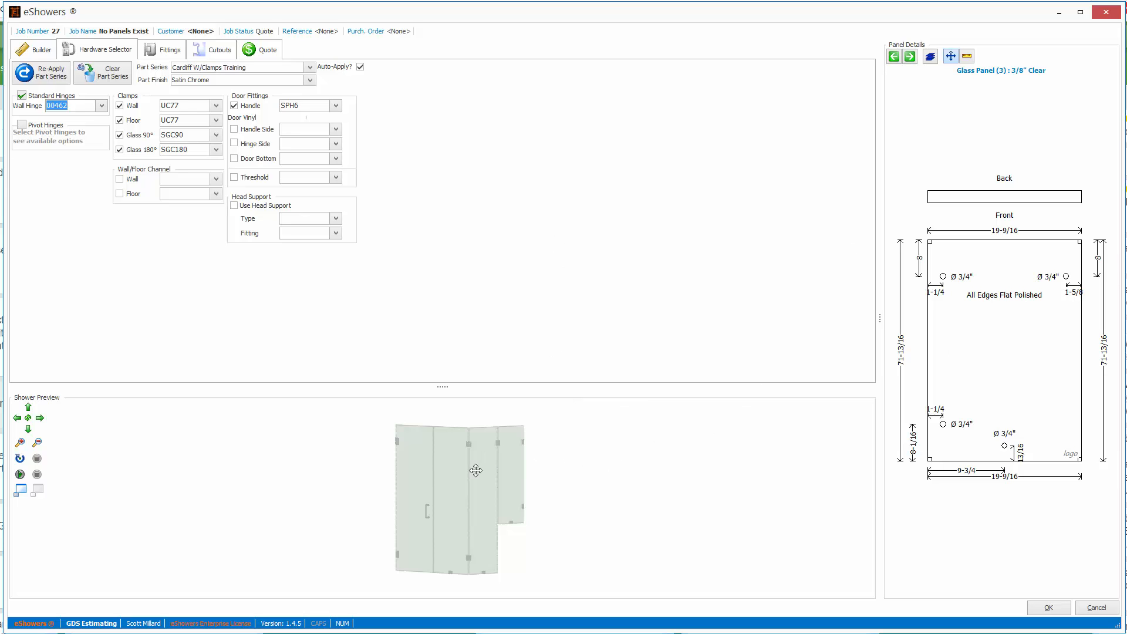
Reposition the fourth panel's upper right-edge wall clamp manually, offset 10 from top.
{"action": "left_click", "coordinate": [162, 50]}
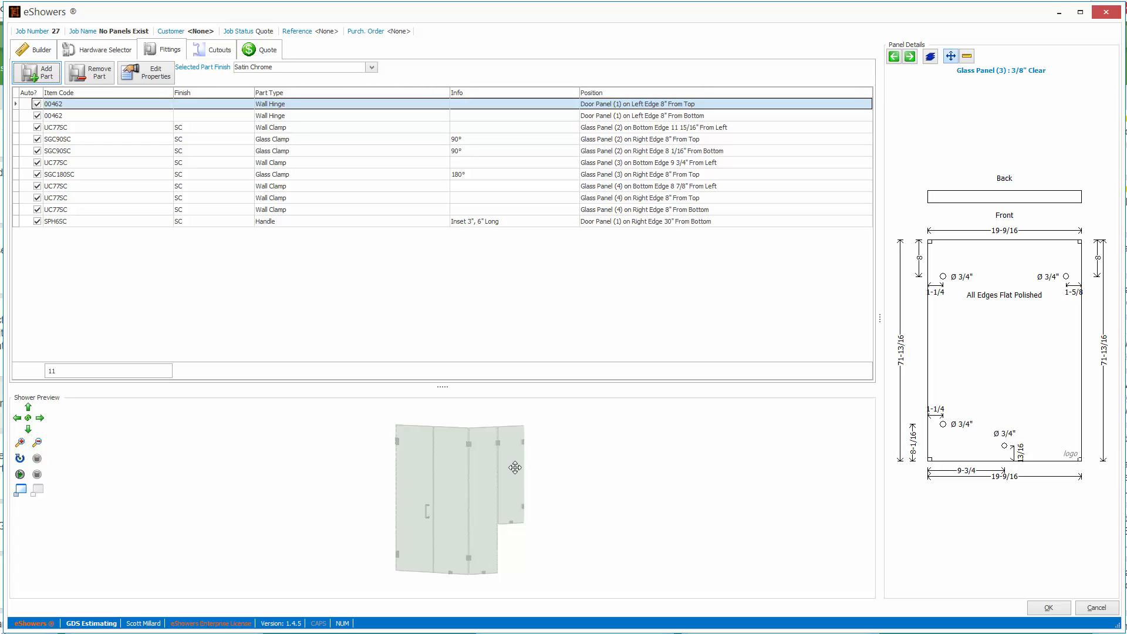
{"action": "left_click", "coordinate": [663, 189]}
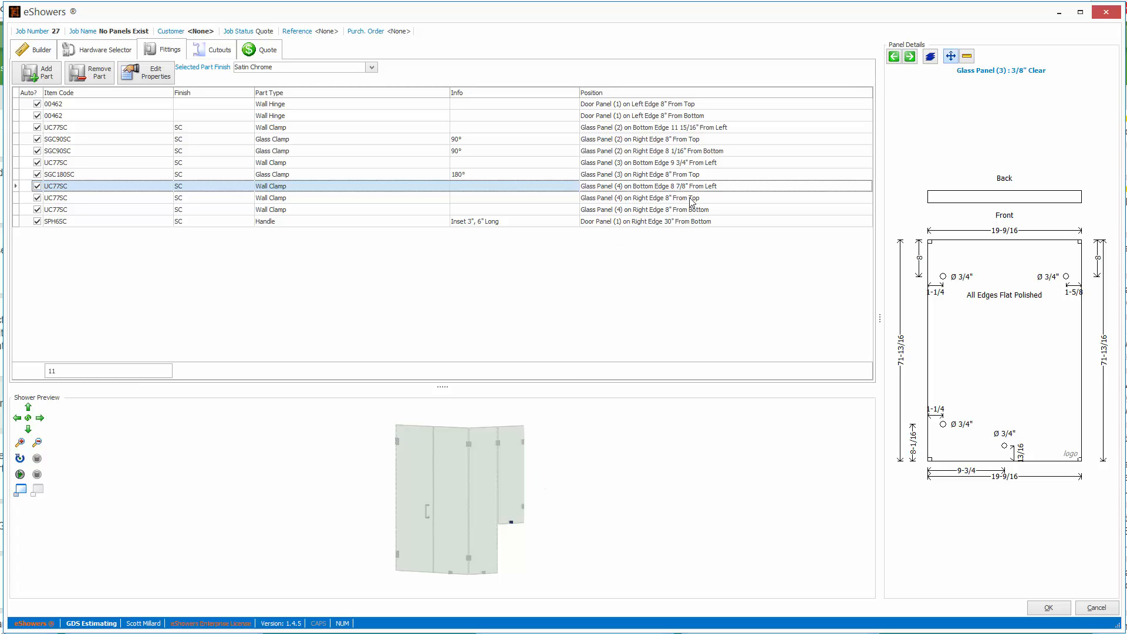
{"action": "left_click", "coordinate": [660, 199]}
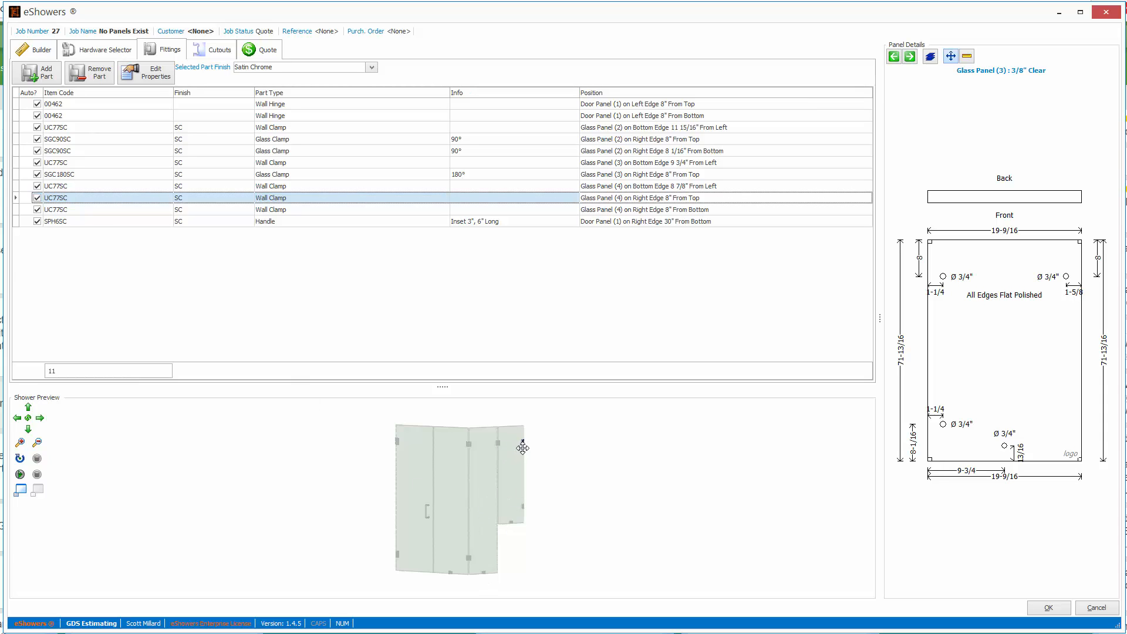
{"action": "double_click", "coordinate": [597, 203]}
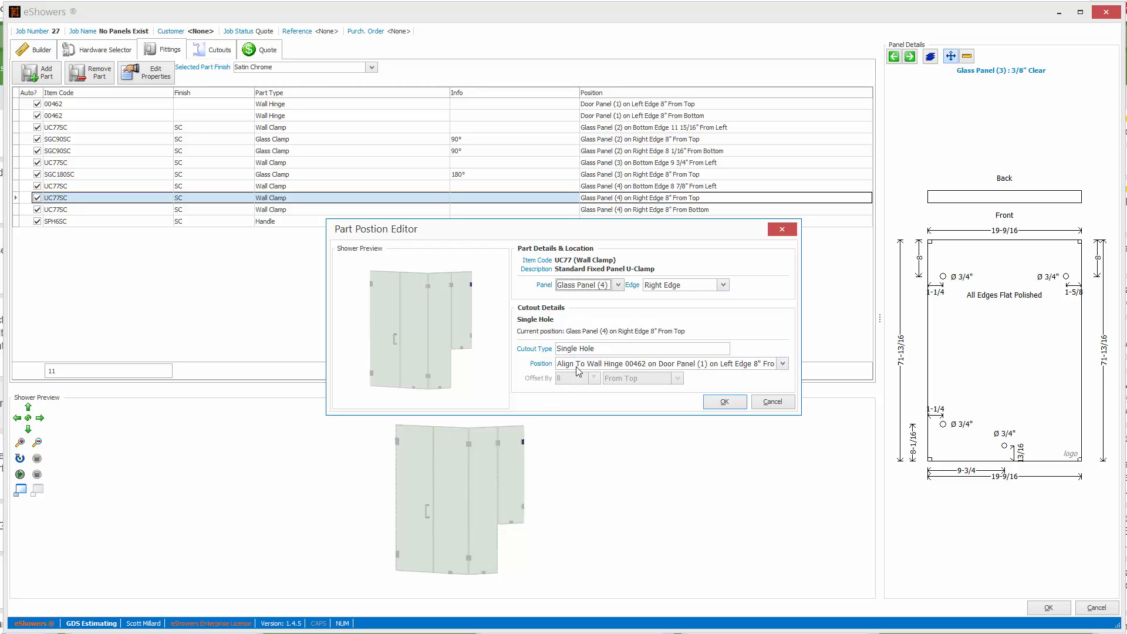
{"action": "left_click", "coordinate": [782, 364]}
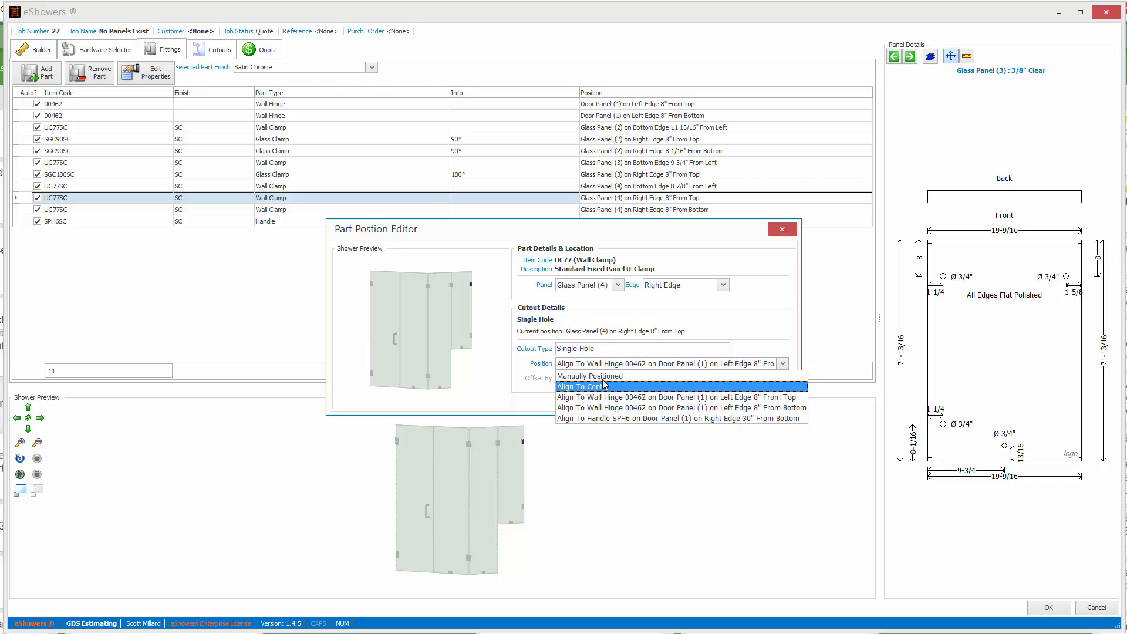
{"action": "left_click", "coordinate": [571, 376]}
{"action": "left_click", "coordinate": [594, 380]}
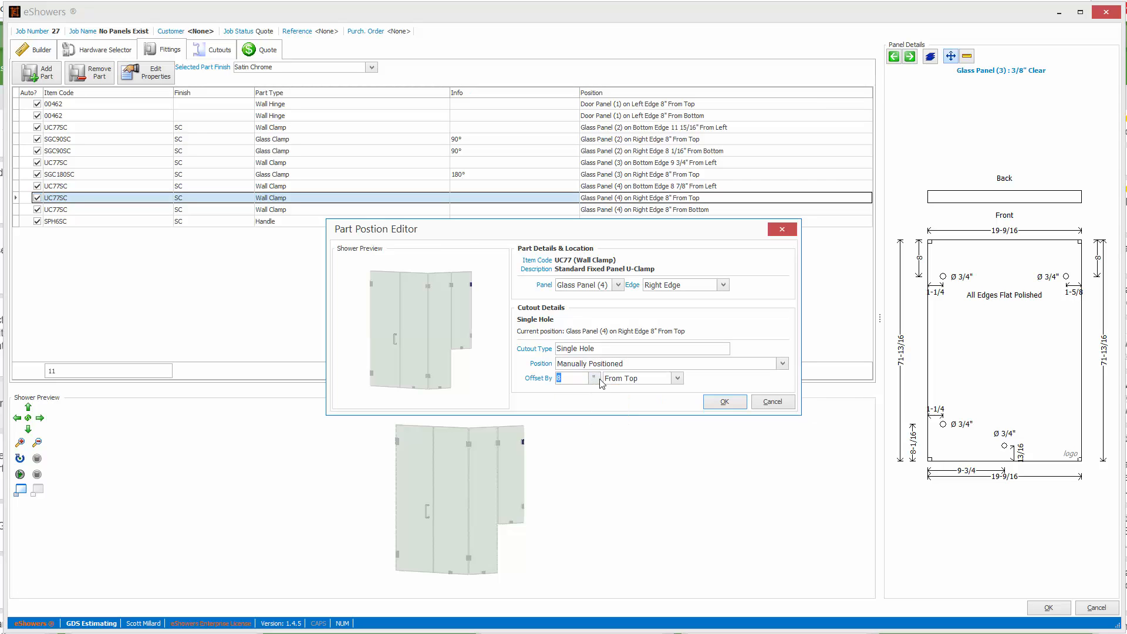
{"action": "left_click", "coordinate": [724, 401]}
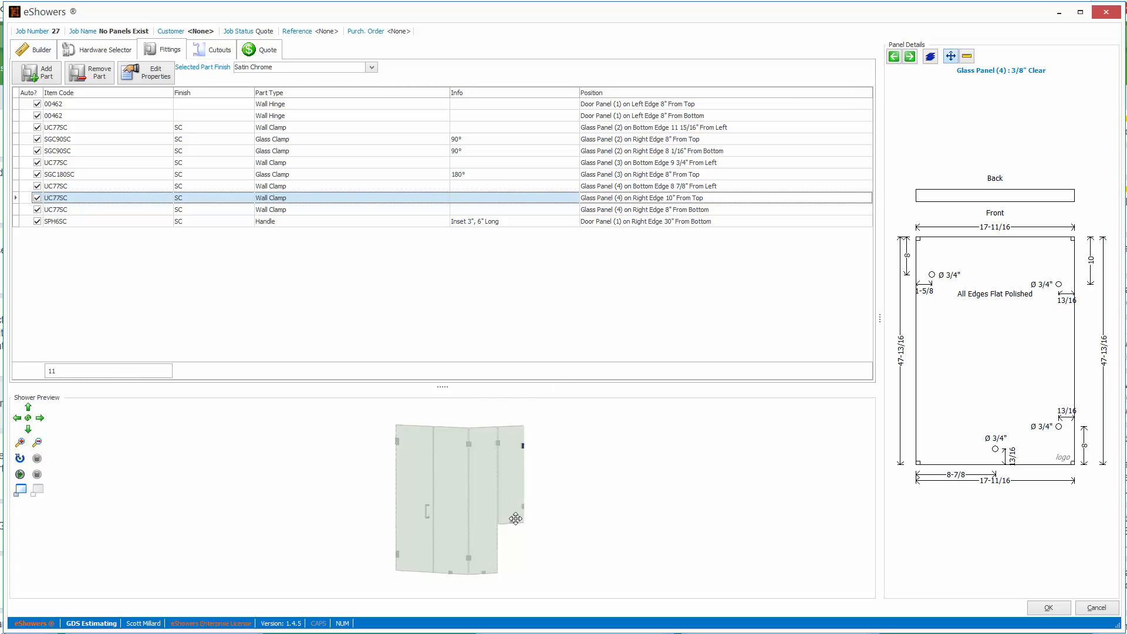
{"action": "left_click", "coordinate": [106, 55]}
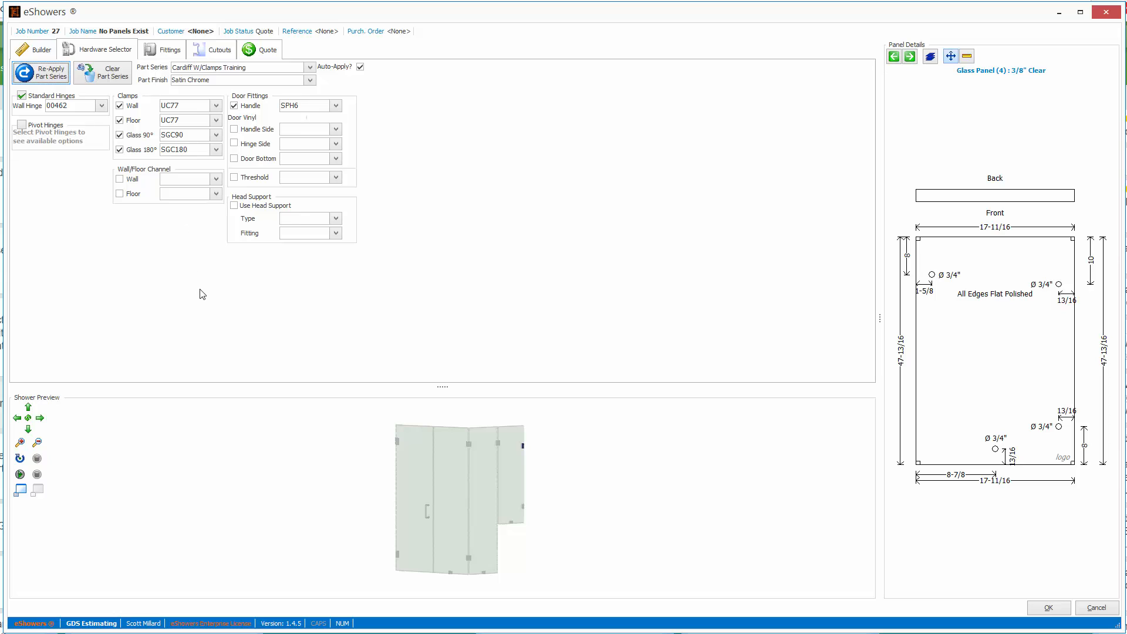
{"action": "left_click", "coordinate": [165, 53]}
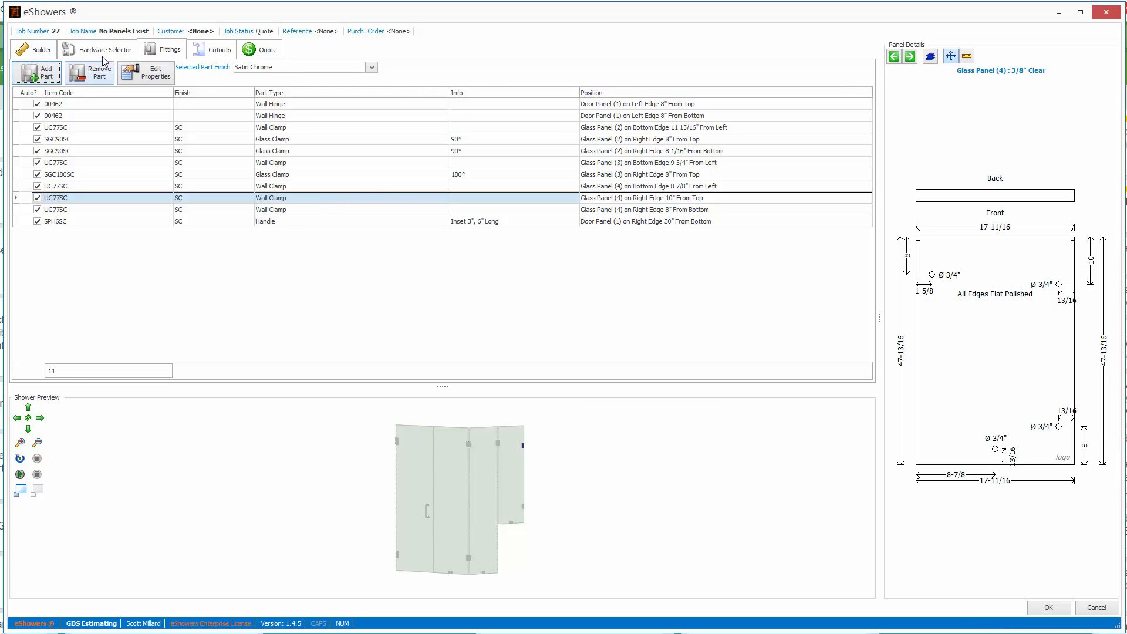
{"action": "left_click", "coordinate": [36, 52]}
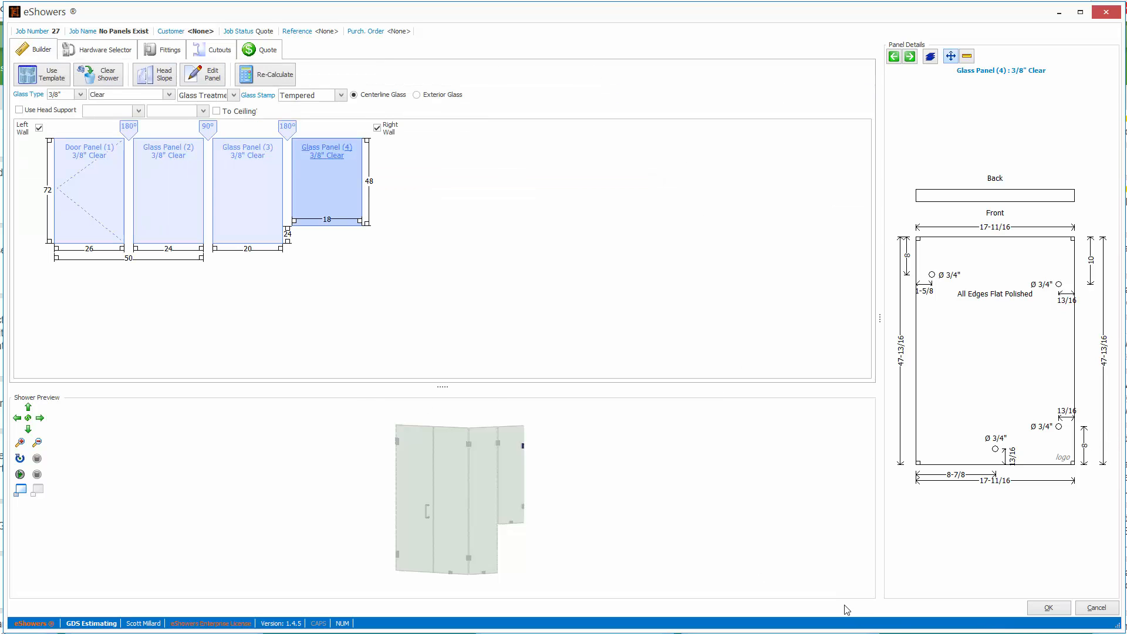